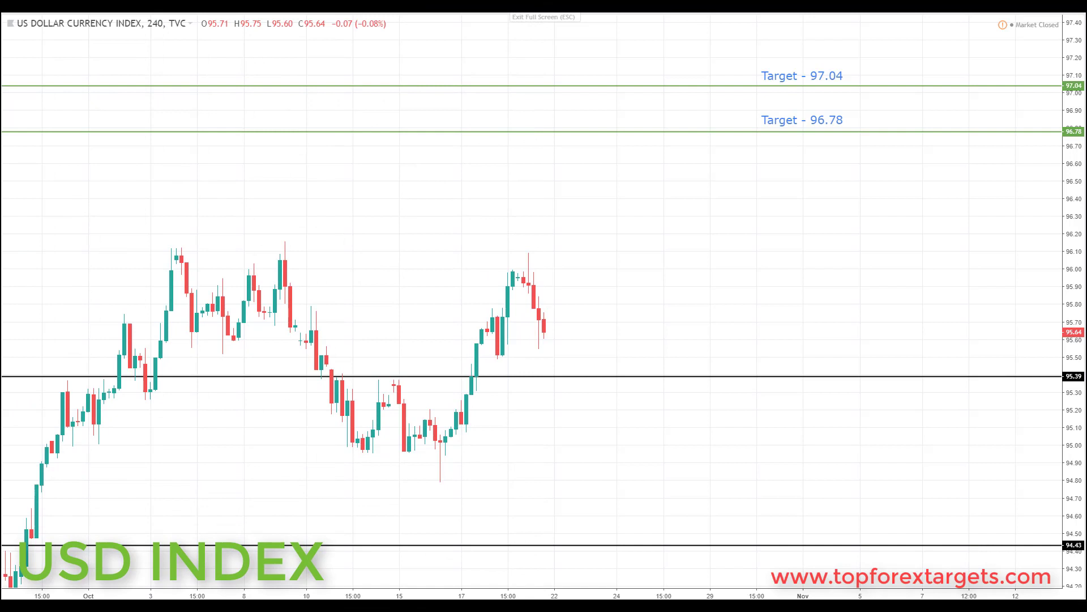
- Dash the 95.39 level, circle its retest, and draw a rising path to the underlined 97.04 target
{"action": "mouse_move", "coordinate": [32, 374]}
{"action": "left_mouse_down"}
{"action": "mouse_move", "coordinate": [506, 375]}
{"action": "mouse_move", "coordinate": [830, 361]}
{"action": "left_mouse_up"}
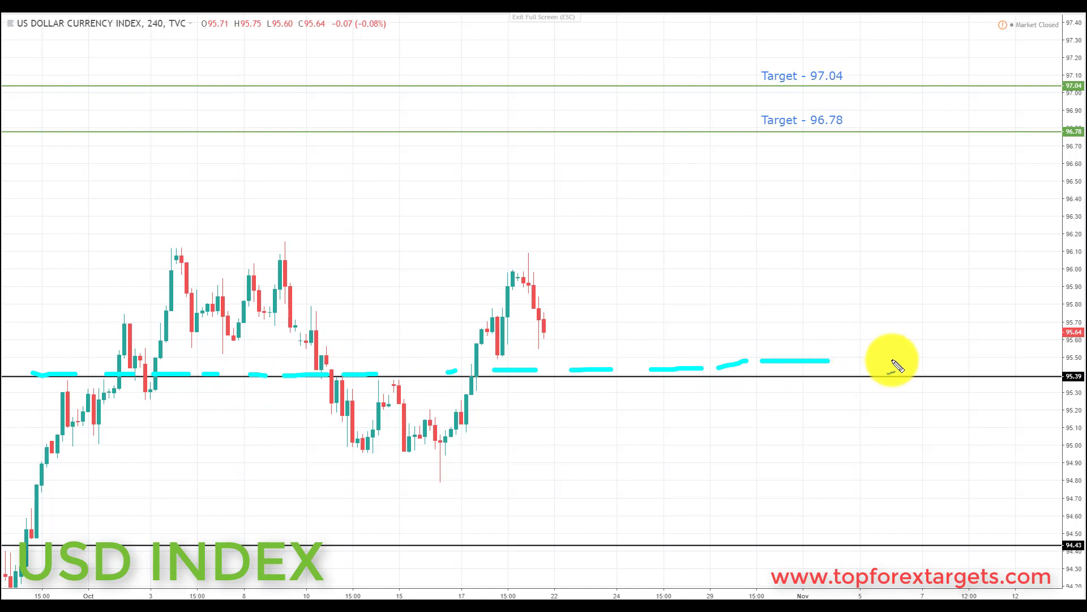
{"action": "mouse_move", "coordinate": [562, 338]}
{"action": "left_mouse_down"}
{"action": "mouse_move", "coordinate": [580, 365]}
{"action": "mouse_move", "coordinate": [595, 357]}
{"action": "mouse_move", "coordinate": [563, 372]}
{"action": "mouse_move", "coordinate": [602, 384]}
{"action": "mouse_move", "coordinate": [591, 356]}
{"action": "left_mouse_up"}
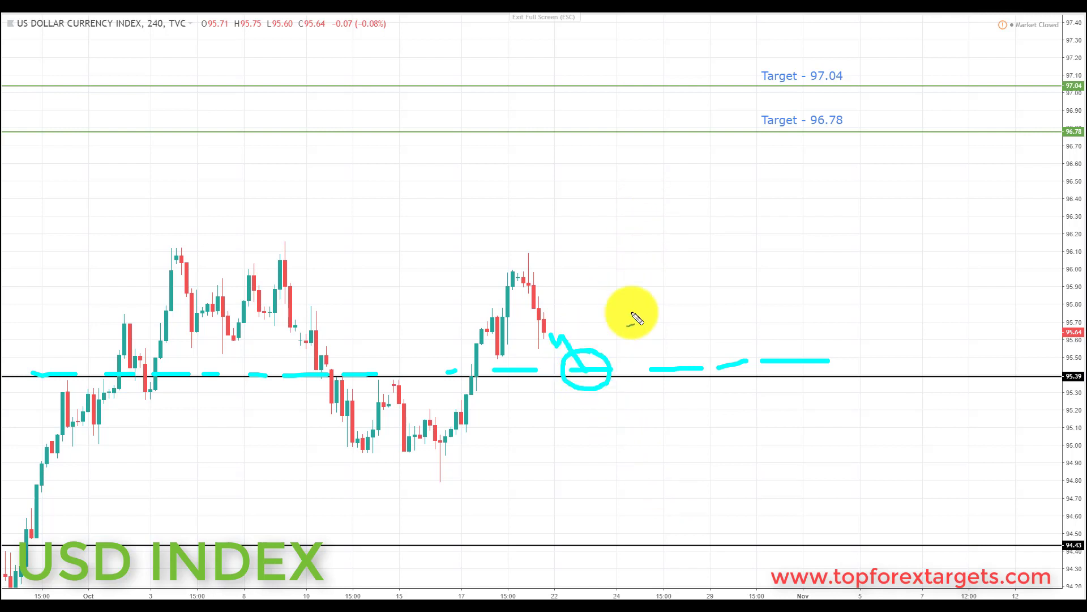
{"action": "mouse_move", "coordinate": [587, 374]}
{"action": "left_mouse_down"}
{"action": "mouse_move", "coordinate": [636, 291]}
{"action": "mouse_move", "coordinate": [669, 199]}
{"action": "left_mouse_up"}
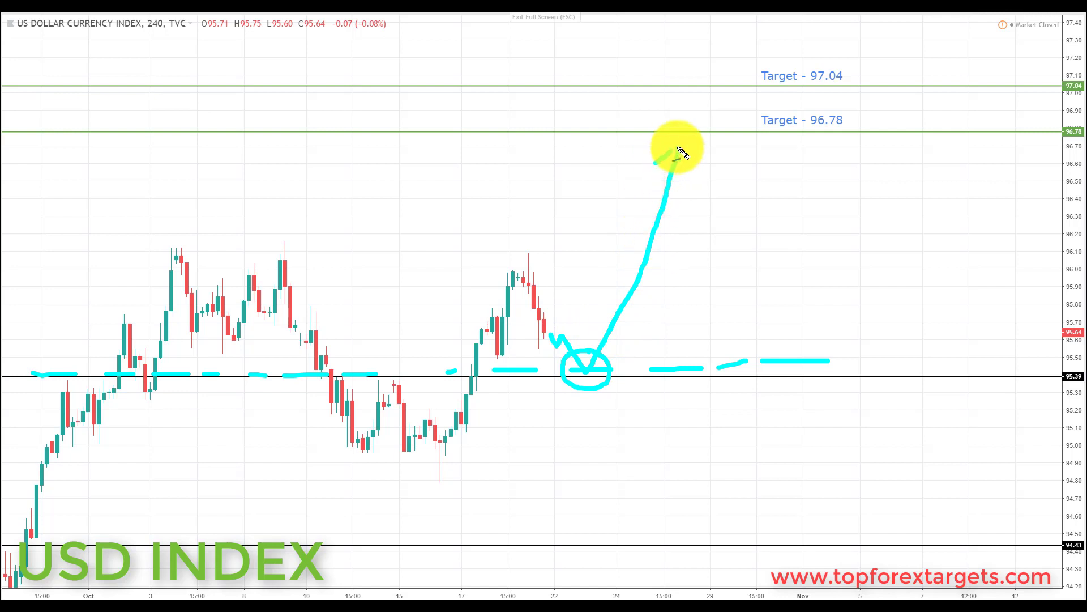
{"action": "mouse_move", "coordinate": [681, 142]}
{"action": "left_mouse_down"}
{"action": "mouse_move", "coordinate": [691, 173]}
{"action": "mouse_move", "coordinate": [721, 106]}
{"action": "left_mouse_up"}
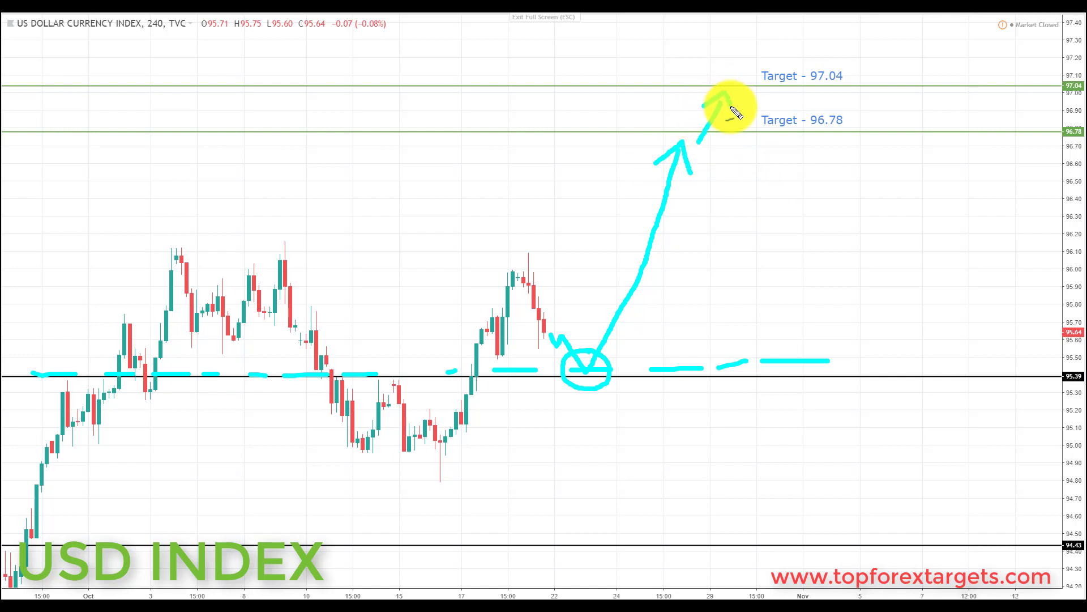
{"action": "left_click_drag", "start_coordinate": [808, 88], "coordinate": [850, 89]}
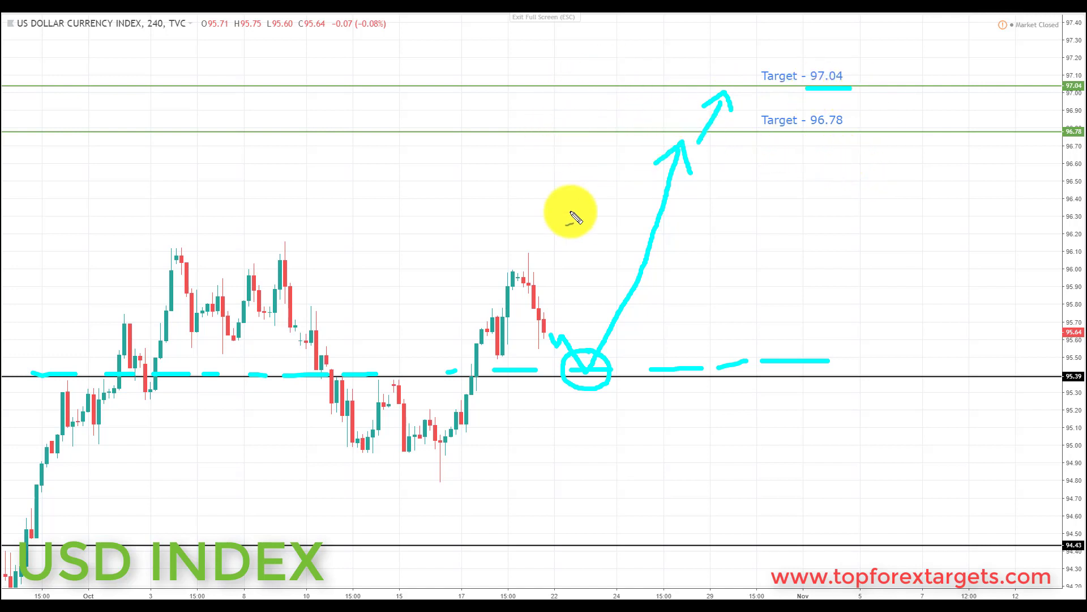
- Add a second rising path and underline 96.78, then clear all drawings from the chart
{"action": "mouse_move", "coordinate": [427, 171]}
{"action": "left_mouse_down"}
{"action": "mouse_move", "coordinate": [435, 144]}
{"action": "mouse_move", "coordinate": [470, 132]}
{"action": "mouse_move", "coordinate": [490, 108]}
{"action": "left_mouse_up"}
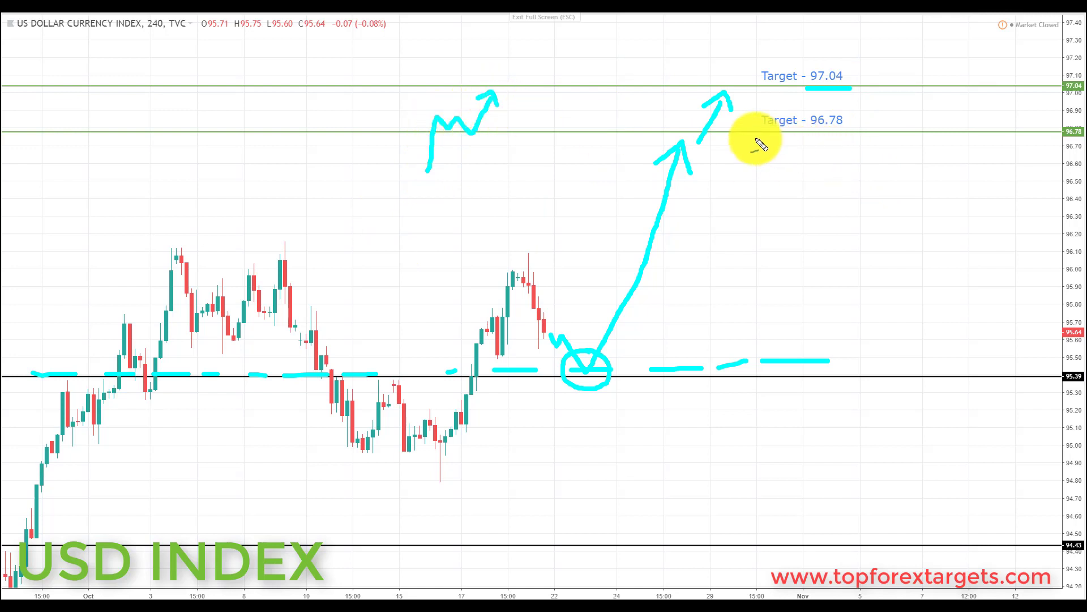
{"action": "left_click_drag", "start_coordinate": [740, 133], "coordinate": [825, 132]}
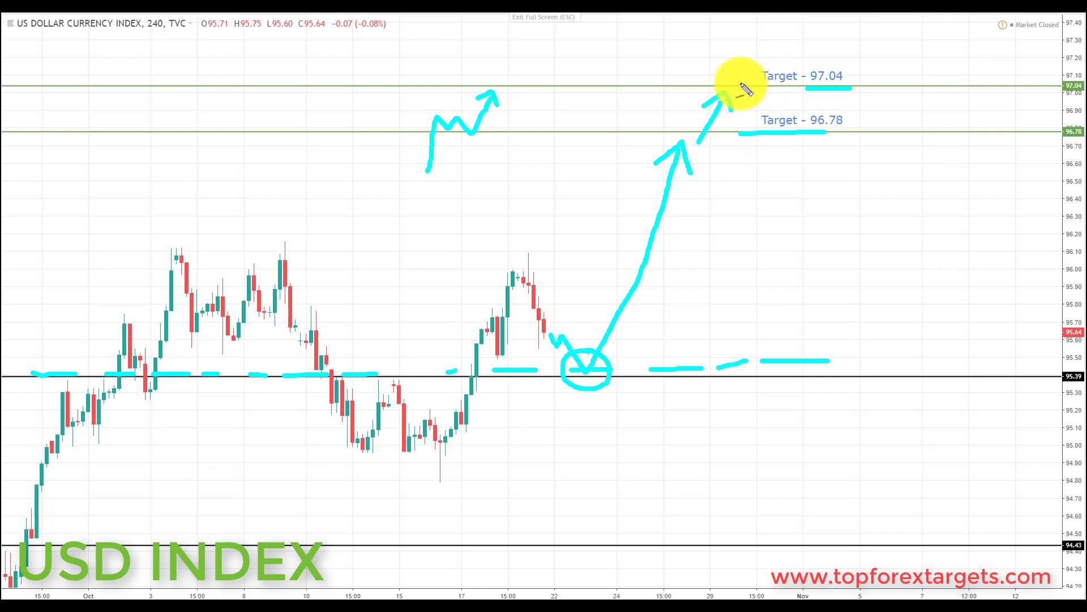
{"action": "left_click_drag", "start_coordinate": [746, 89], "coordinate": [801, 87]}
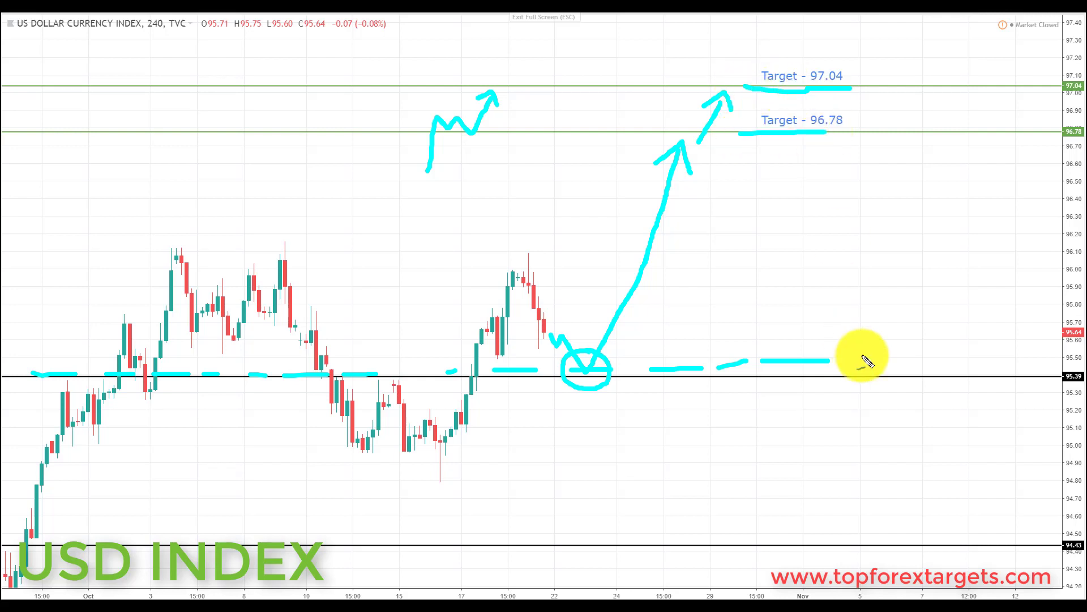
{"action": "key", "text": "Escape"}
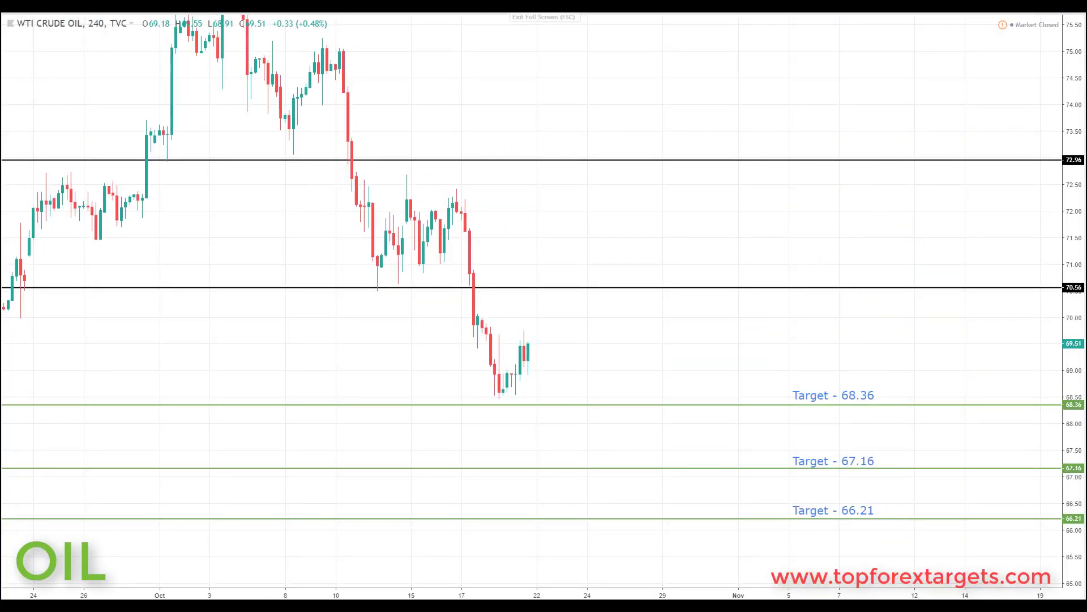
- Dash the 70.56 line, circle the retest, and draw a drop through 68.36 to 67.16, underlining both targets
{"action": "mouse_move", "coordinate": [23, 295]}
{"action": "left_mouse_down"}
{"action": "mouse_move", "coordinate": [578, 296]}
{"action": "mouse_move", "coordinate": [736, 308]}
{"action": "left_mouse_up"}
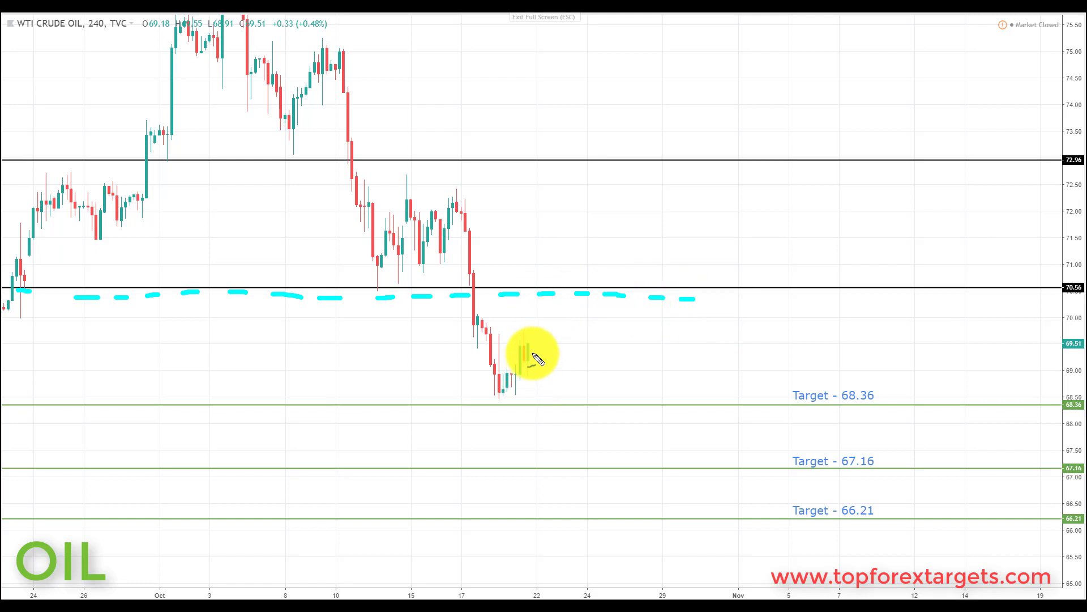
{"action": "mouse_move", "coordinate": [558, 296]}
{"action": "left_mouse_down"}
{"action": "mouse_move", "coordinate": [566, 275]}
{"action": "mouse_move", "coordinate": [536, 296]}
{"action": "mouse_move", "coordinate": [583, 301]}
{"action": "mouse_move", "coordinate": [567, 275]}
{"action": "left_mouse_up"}
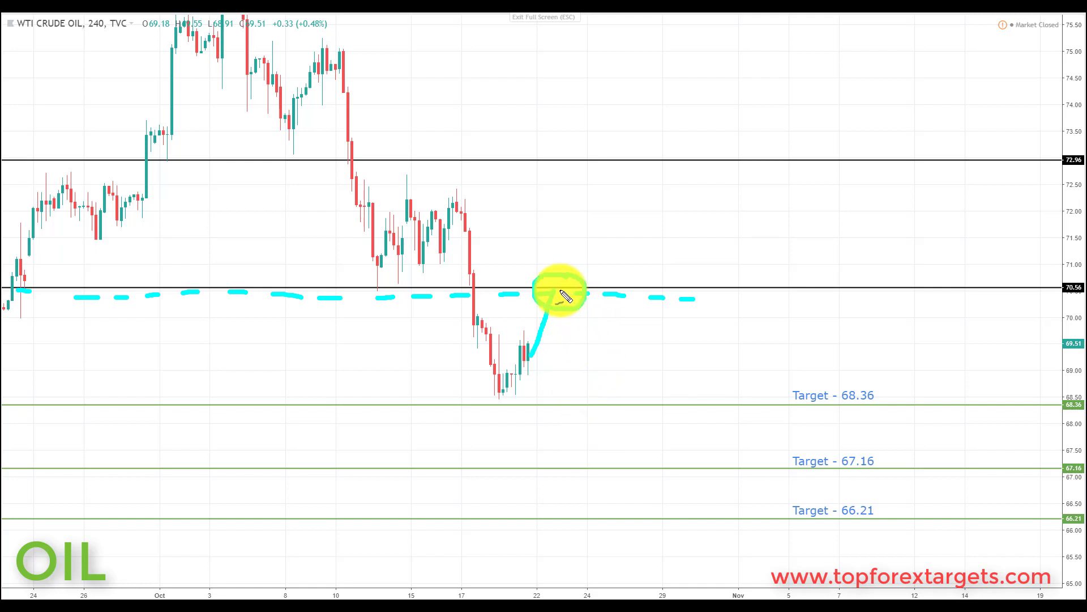
{"action": "left_click_drag", "start_coordinate": [564, 299], "coordinate": [580, 348]}
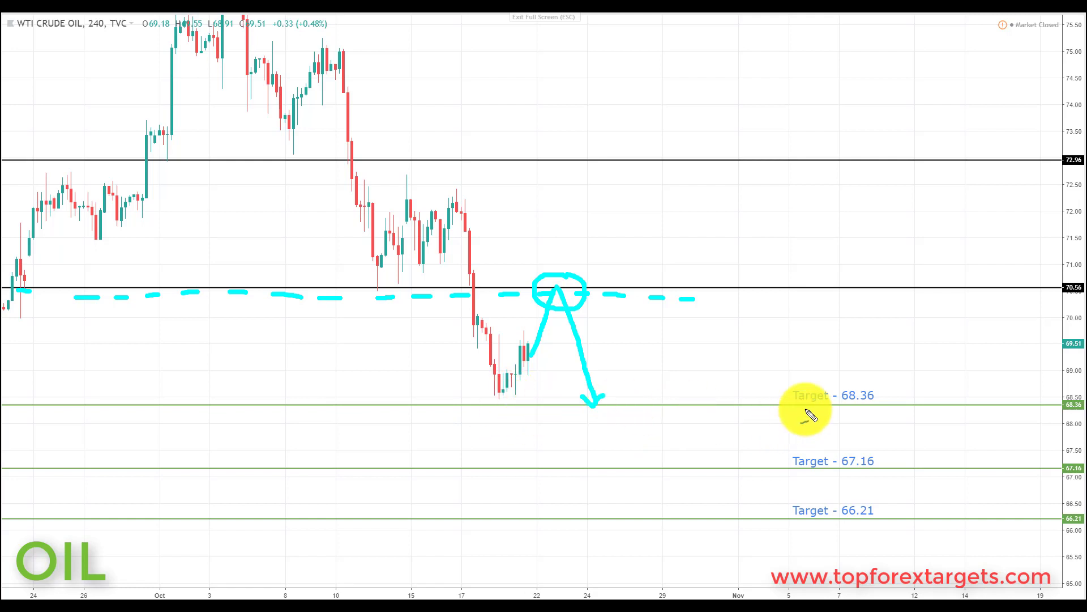
{"action": "left_click_drag", "start_coordinate": [835, 409], "coordinate": [884, 407]}
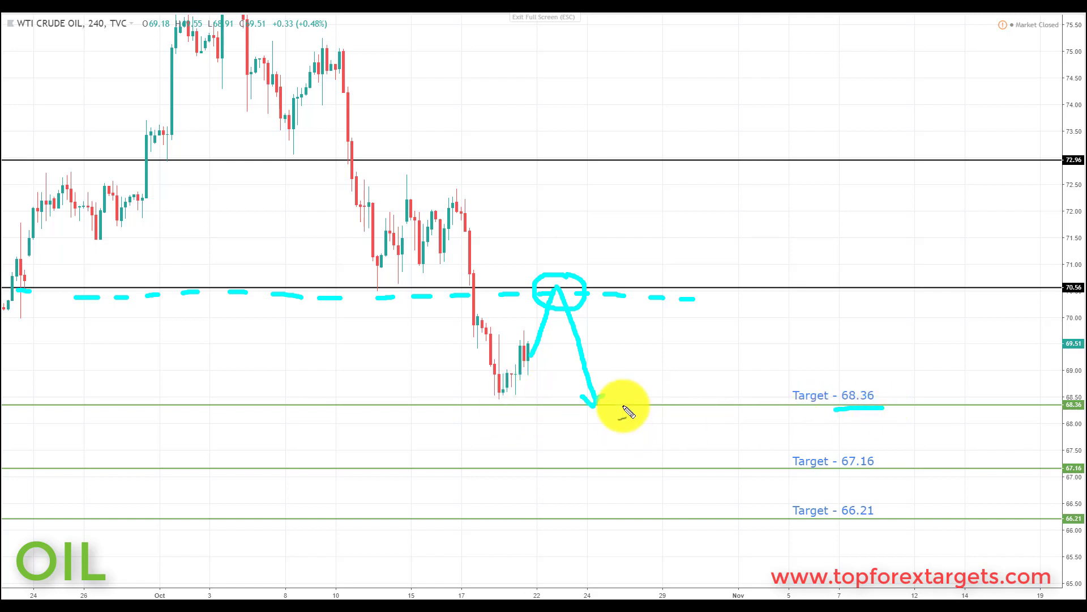
{"action": "mouse_move", "coordinate": [602, 401]}
{"action": "left_mouse_down"}
{"action": "mouse_move", "coordinate": [609, 435]}
{"action": "mouse_move", "coordinate": [643, 413]}
{"action": "left_mouse_up"}
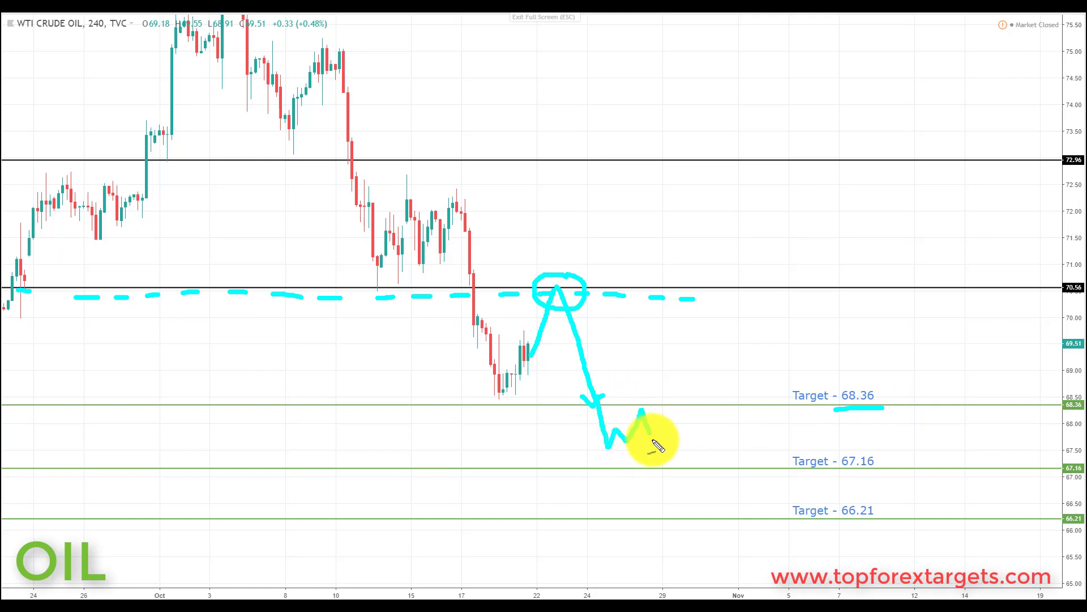
{"action": "left_click_drag", "start_coordinate": [668, 472], "coordinate": [668, 456]}
{"action": "left_click_drag", "start_coordinate": [844, 482], "coordinate": [882, 481]}
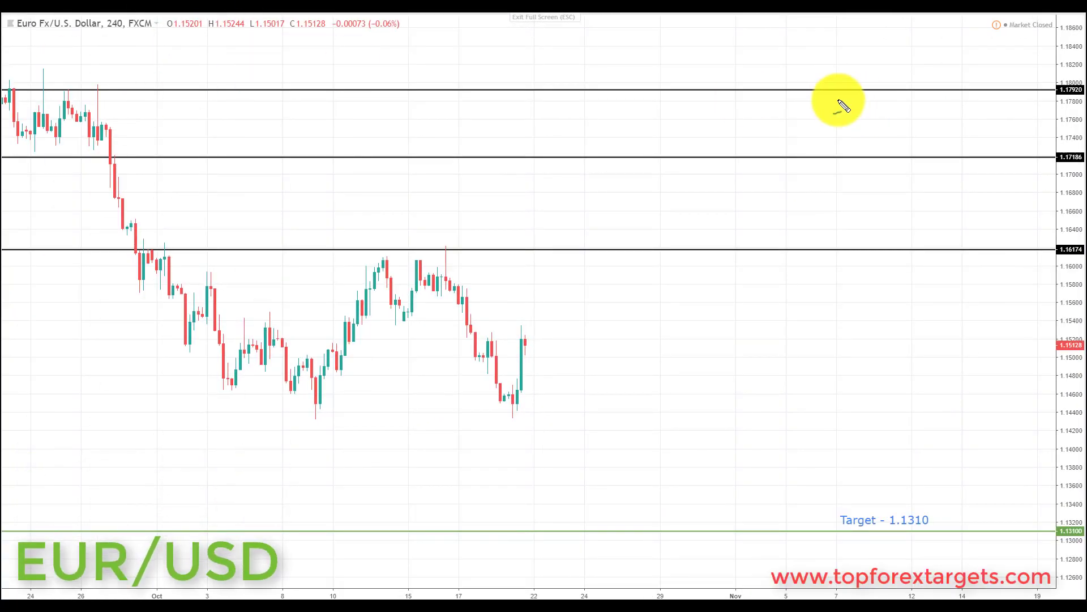
- Mark the 1.1617 level on the EUR/USD chart with a row of cyan dashes
{"action": "left_click_drag", "start_coordinate": [94, 256], "coordinate": [111, 256]}
{"action": "left_click_drag", "start_coordinate": [201, 256], "coordinate": [215, 254]}
{"action": "left_click_drag", "start_coordinate": [248, 252], "coordinate": [278, 252]}
{"action": "left_click_drag", "start_coordinate": [342, 253], "coordinate": [400, 253]}
{"action": "left_click_drag", "start_coordinate": [422, 253], "coordinate": [458, 253]}
{"action": "left_click_drag", "start_coordinate": [469, 253], "coordinate": [492, 253]}
{"action": "left_click_drag", "start_coordinate": [503, 253], "coordinate": [517, 253]}
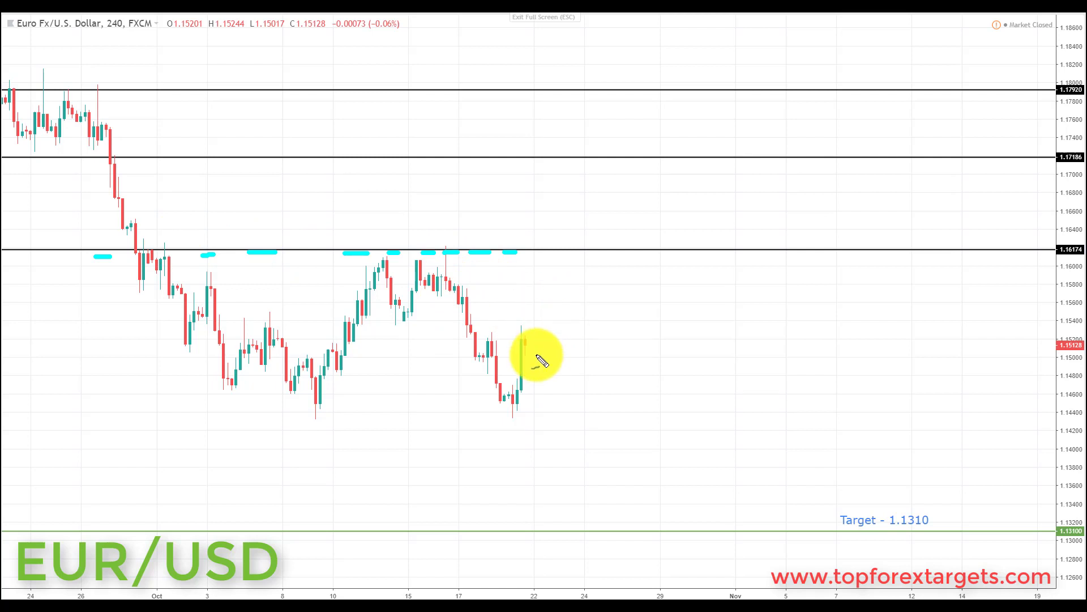
- Sketch the rise to 1.1617, an arrowed fall toward 1.1310, and underline the 1.1310 target
{"action": "mouse_move", "coordinate": [526, 340]}
{"action": "left_mouse_down"}
{"action": "mouse_move", "coordinate": [535, 358]}
{"action": "mouse_move", "coordinate": [546, 348]}
{"action": "mouse_move", "coordinate": [583, 249]}
{"action": "mouse_move", "coordinate": [552, 248]}
{"action": "mouse_move", "coordinate": [569, 286]}
{"action": "mouse_move", "coordinate": [599, 263]}
{"action": "mouse_move", "coordinate": [584, 248]}
{"action": "left_mouse_up"}
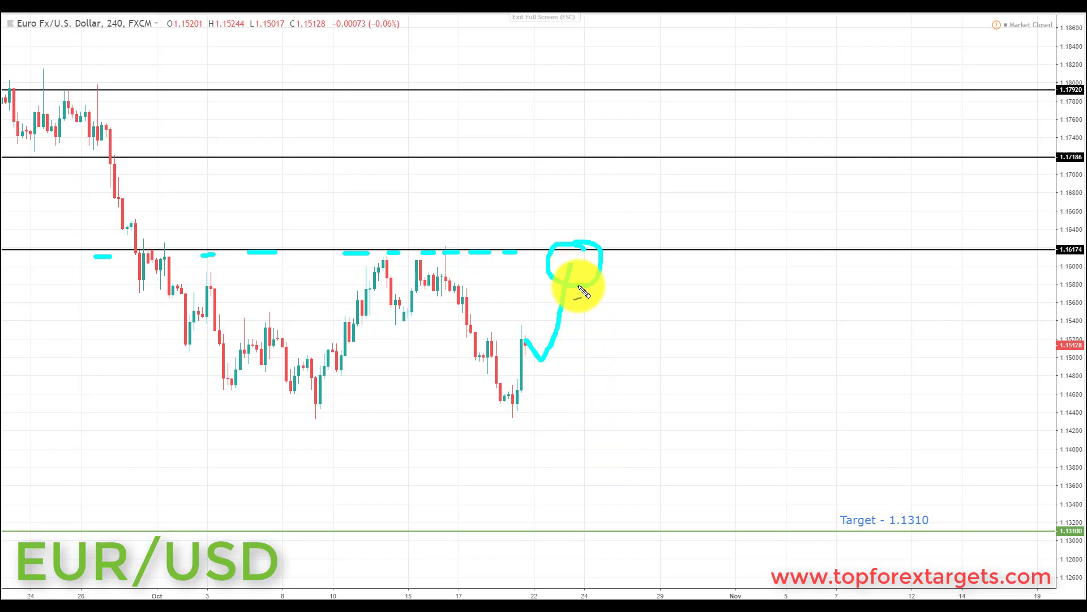
{"action": "left_click_drag", "start_coordinate": [574, 268], "coordinate": [640, 471]}
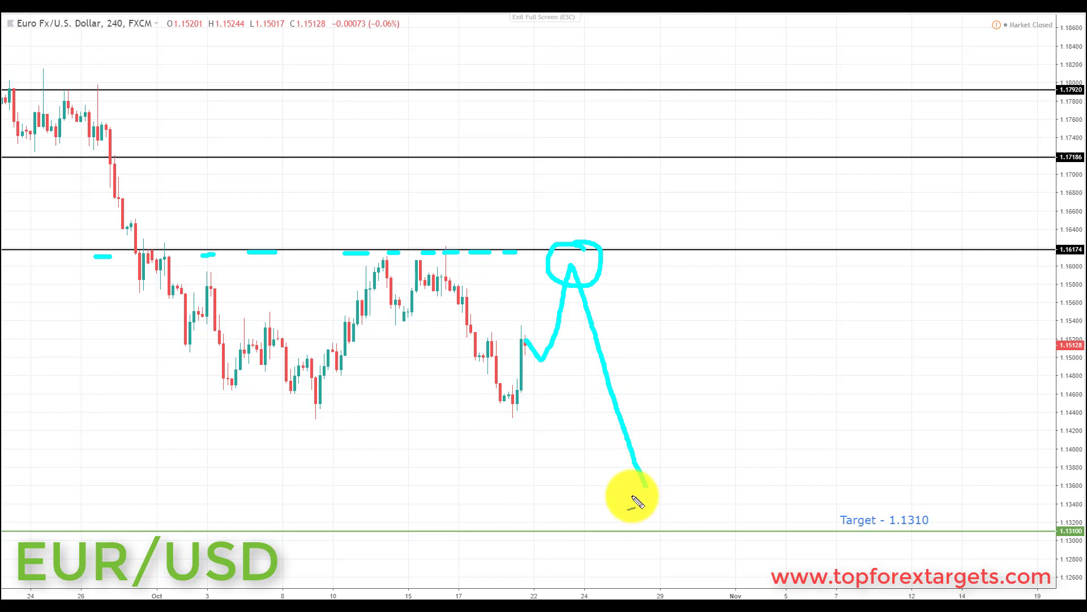
{"action": "left_click_drag", "start_coordinate": [655, 498], "coordinate": [661, 477]}
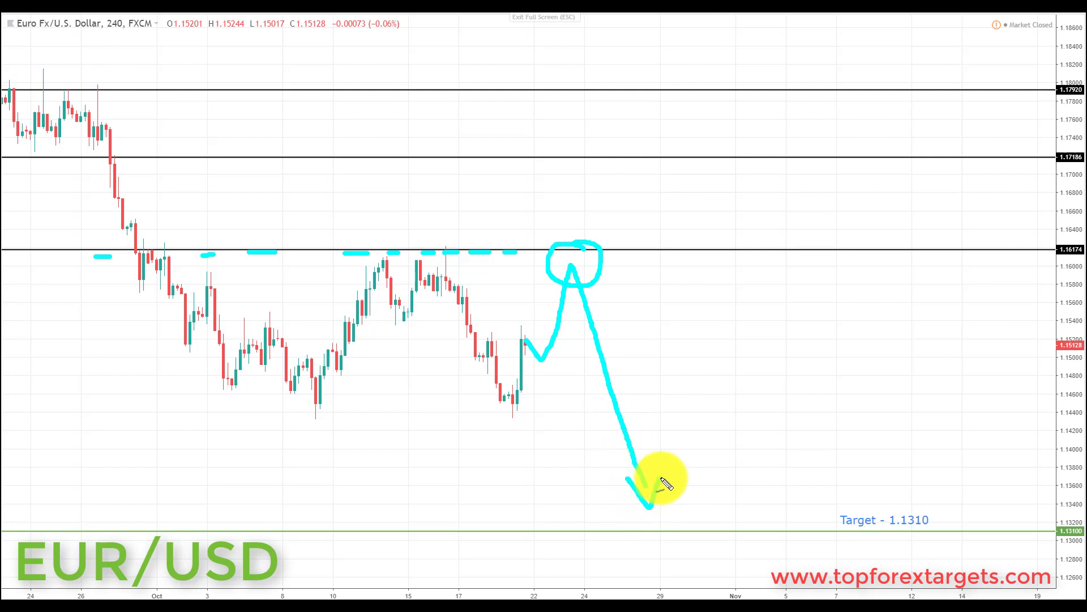
{"action": "left_click_drag", "start_coordinate": [883, 534], "coordinate": [944, 535]}
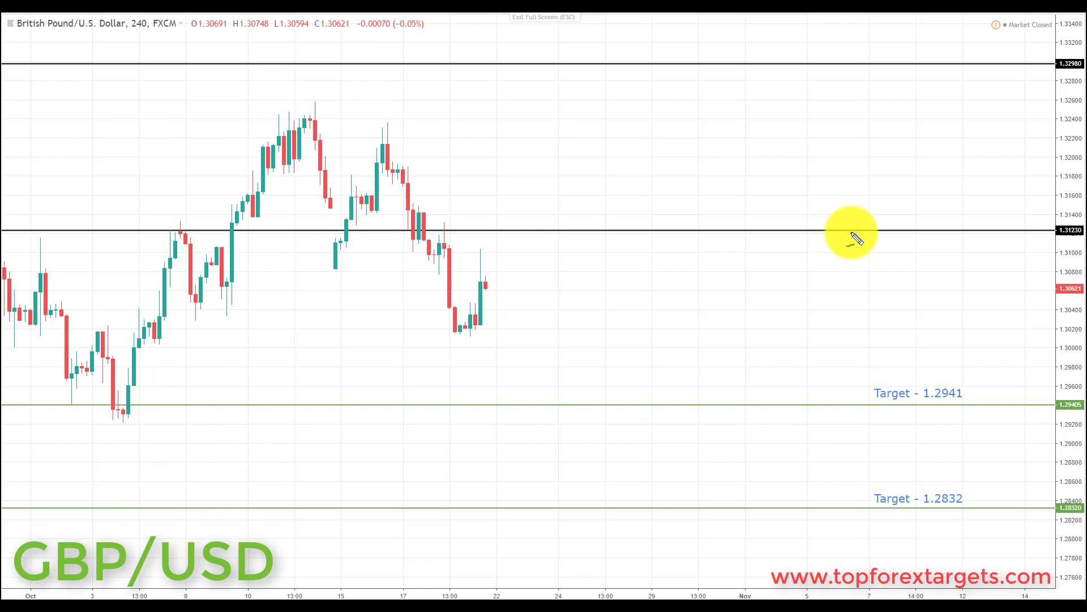
- Dash the 1.3123 level, sketch the rise to it, and circle the retest
{"action": "left_click_drag", "start_coordinate": [97, 235], "coordinate": [670, 250]}
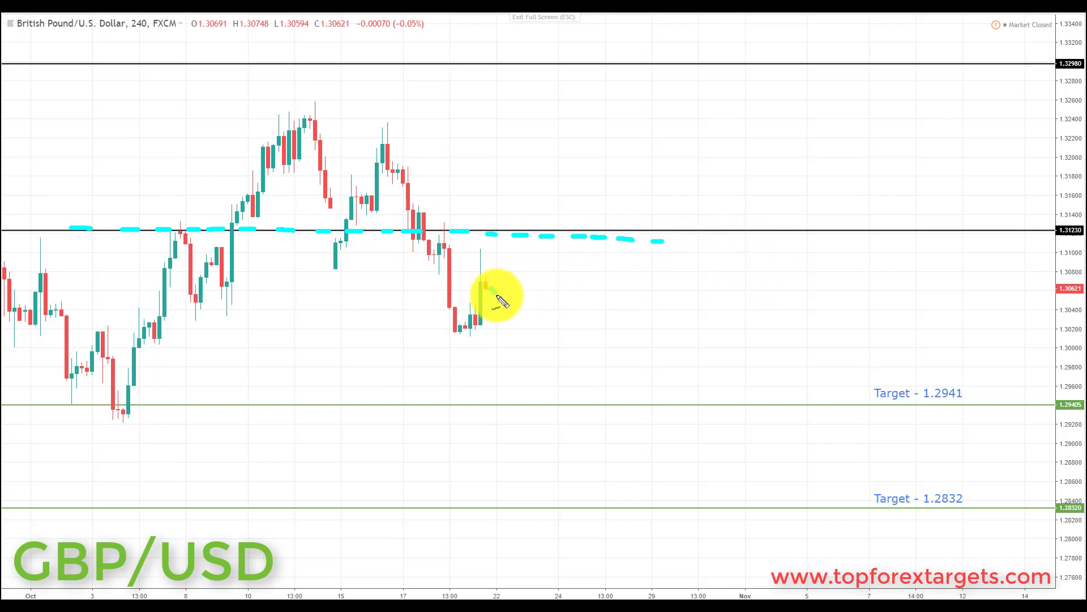
{"action": "left_click_drag", "start_coordinate": [497, 296], "coordinate": [531, 265]}
{"action": "mouse_move", "coordinate": [527, 225]}
{"action": "left_mouse_down"}
{"action": "mouse_move", "coordinate": [529, 250]}
{"action": "mouse_move", "coordinate": [558, 236]}
{"action": "mouse_move", "coordinate": [536, 231]}
{"action": "left_mouse_up"}
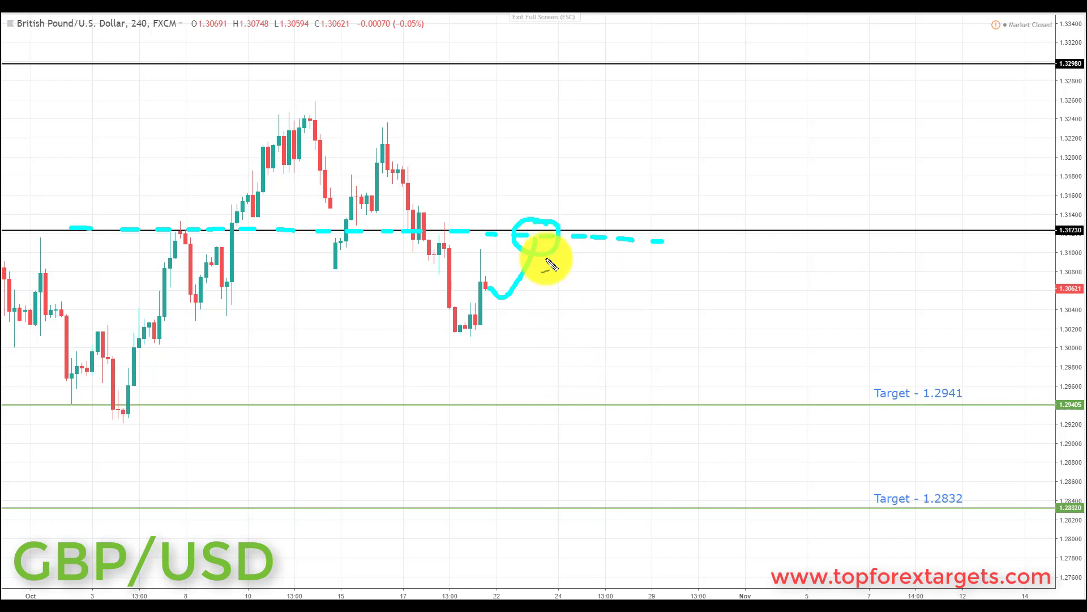
- Draw the projected drop to 1.2941 and on to 1.2832, underlining both targets
{"action": "mouse_move", "coordinate": [537, 242]}
{"action": "left_mouse_down"}
{"action": "mouse_move", "coordinate": [578, 371]}
{"action": "mouse_move", "coordinate": [605, 377]}
{"action": "left_mouse_up"}
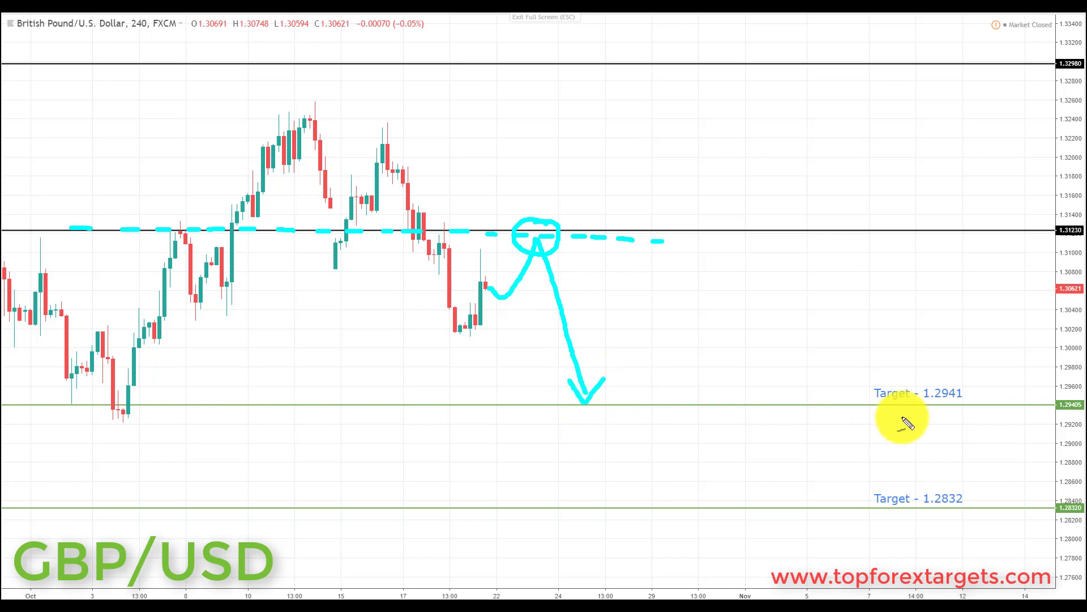
{"action": "left_click_drag", "start_coordinate": [917, 406], "coordinate": [977, 405]}
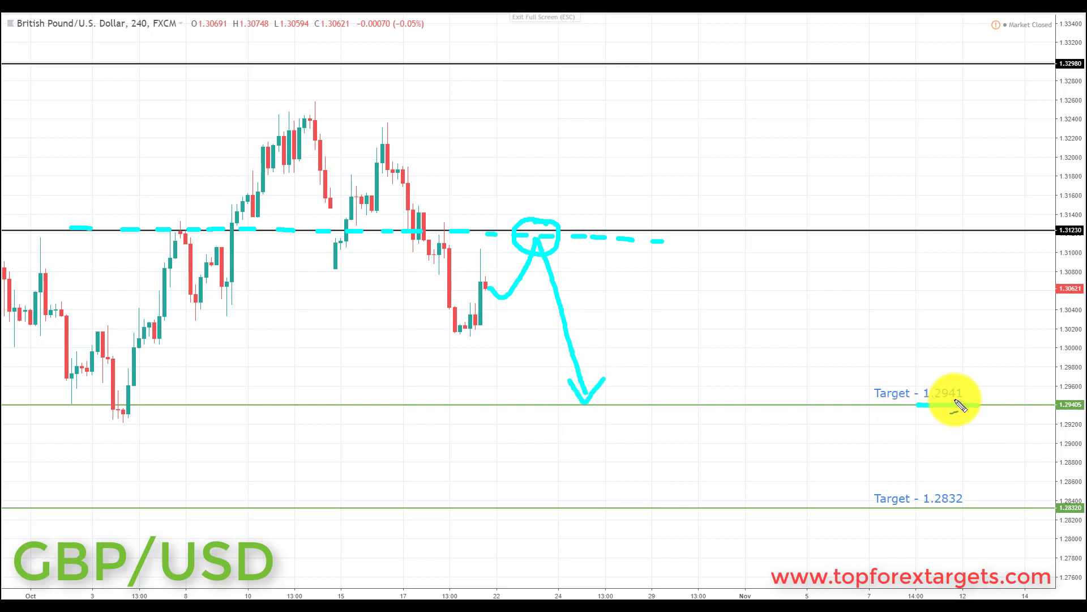
{"action": "mouse_move", "coordinate": [585, 398]}
{"action": "left_mouse_down"}
{"action": "mouse_move", "coordinate": [601, 436]}
{"action": "mouse_move", "coordinate": [612, 421]}
{"action": "mouse_move", "coordinate": [630, 423]}
{"action": "mouse_move", "coordinate": [656, 484]}
{"action": "left_mouse_up"}
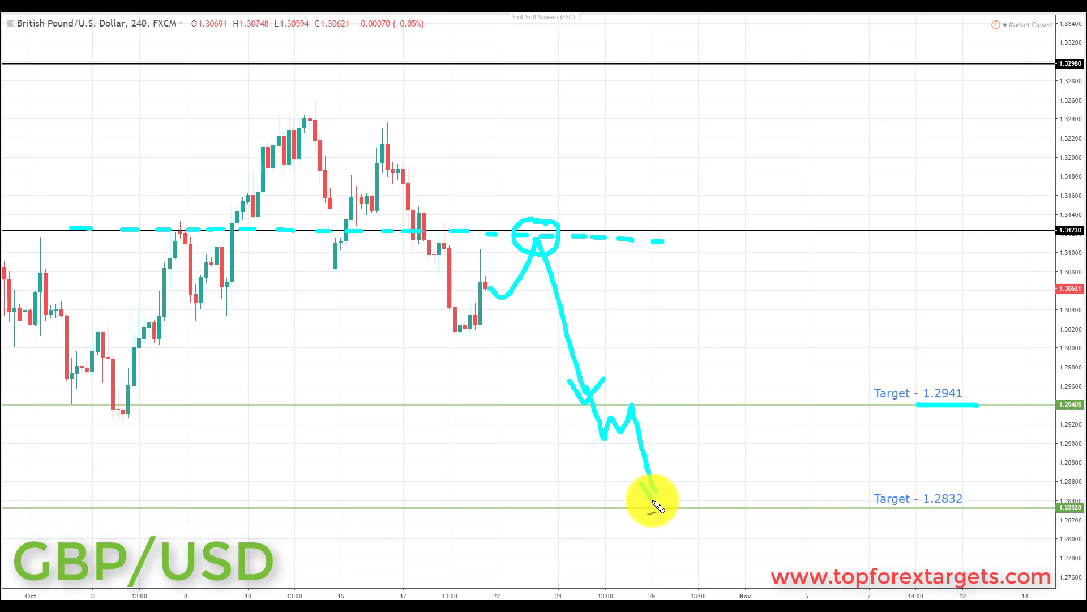
{"action": "left_click_drag", "start_coordinate": [922, 509], "coordinate": [971, 509]}
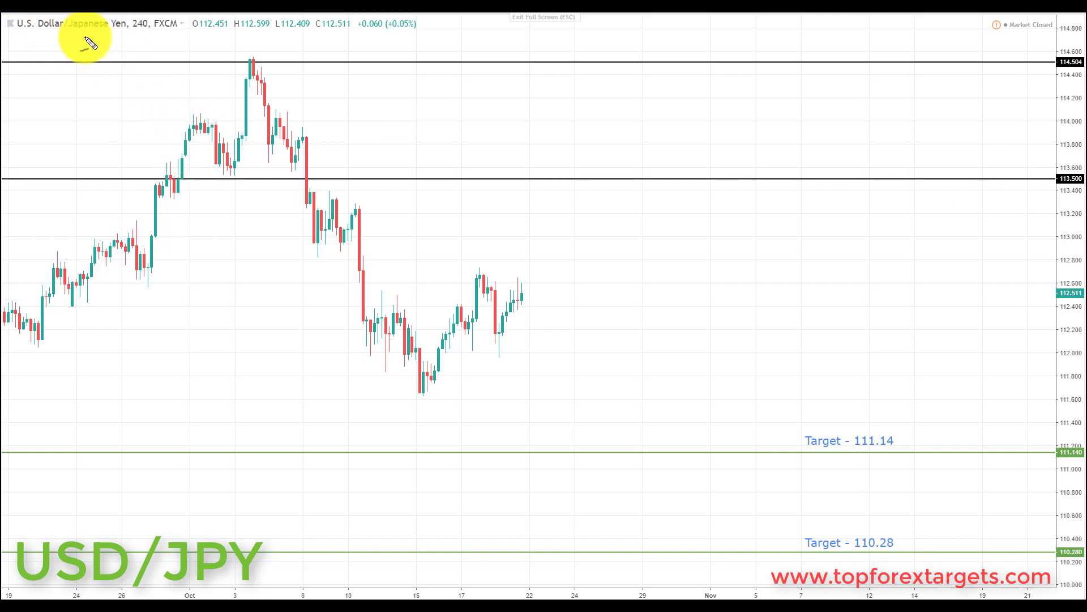
- Mark the 113.500 level across the USD/JPY chart with cyan dashes
{"action": "left_click_drag", "start_coordinate": [85, 177], "coordinate": [109, 177]}
{"action": "left_click_drag", "start_coordinate": [195, 177], "coordinate": [219, 177]}
{"action": "left_click_drag", "start_coordinate": [290, 177], "coordinate": [319, 177]}
{"action": "left_click_drag", "start_coordinate": [523, 176], "coordinate": [550, 176]}
{"action": "left_click_drag", "start_coordinate": [566, 177], "coordinate": [651, 178]}
{"action": "left_click_drag", "start_coordinate": [669, 177], "coordinate": [739, 177]}
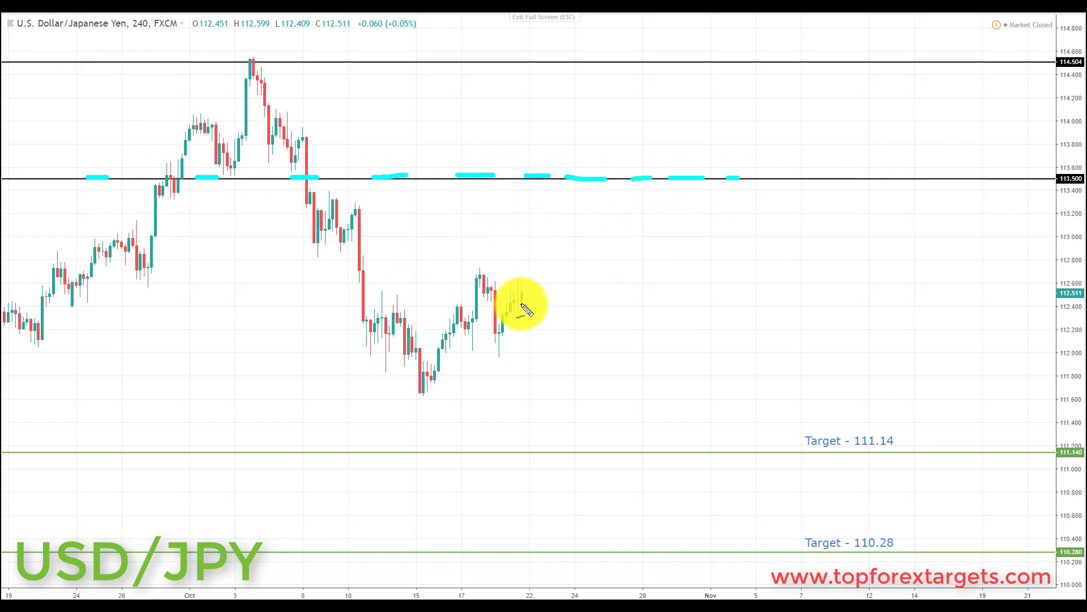
- Draw the rise to 113.500 and the drop to 111.14 and 110.28, underlining both targets
{"action": "mouse_move", "coordinate": [522, 304]}
{"action": "left_mouse_down"}
{"action": "mouse_move", "coordinate": [559, 203]}
{"action": "mouse_move", "coordinate": [588, 174]}
{"action": "mouse_move", "coordinate": [523, 194]}
{"action": "mouse_move", "coordinate": [581, 207]}
{"action": "mouse_move", "coordinate": [569, 167]}
{"action": "left_mouse_up"}
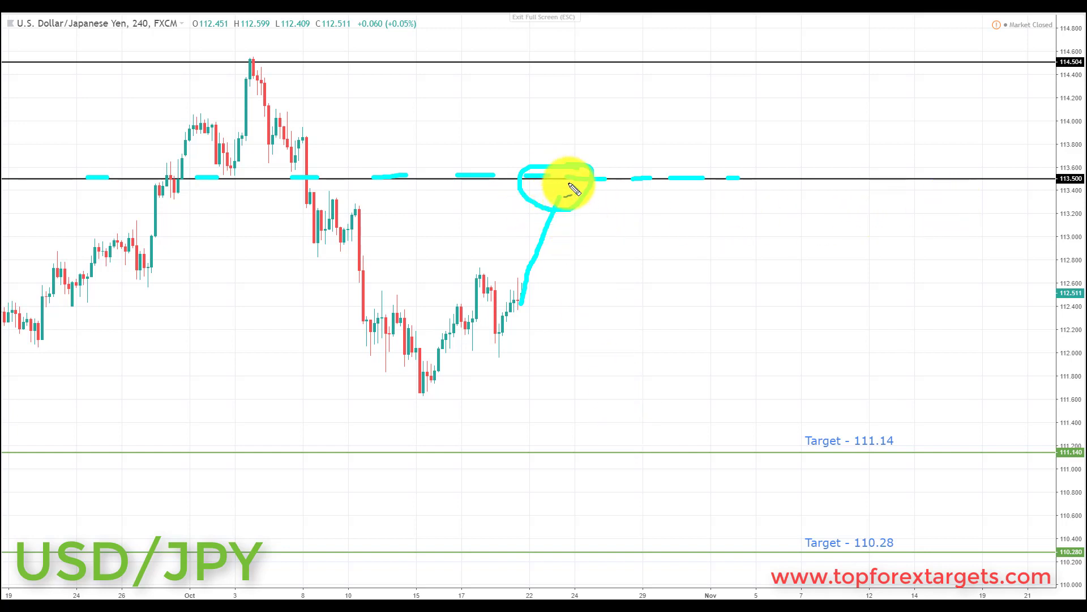
{"action": "left_click_drag", "start_coordinate": [566, 198], "coordinate": [644, 415]}
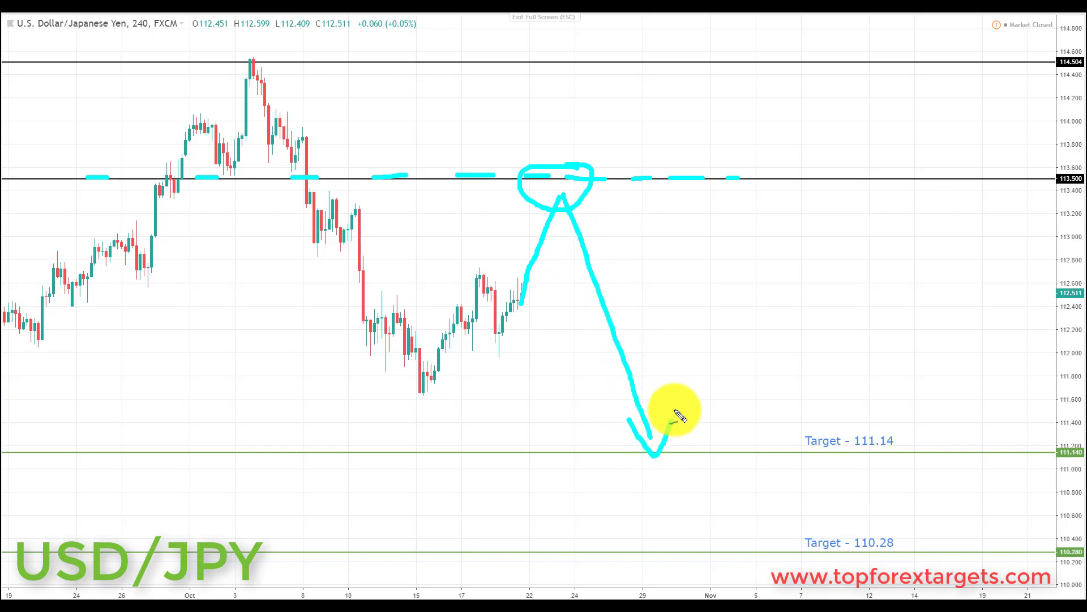
{"action": "left_click_drag", "start_coordinate": [853, 453], "coordinate": [918, 452]}
{"action": "mouse_move", "coordinate": [675, 442]}
{"action": "left_mouse_down"}
{"action": "mouse_move", "coordinate": [696, 481]}
{"action": "mouse_move", "coordinate": [733, 492]}
{"action": "mouse_move", "coordinate": [757, 540]}
{"action": "mouse_move", "coordinate": [770, 537]}
{"action": "left_mouse_up"}
{"action": "left_click_drag", "start_coordinate": [858, 558], "coordinate": [898, 555]}
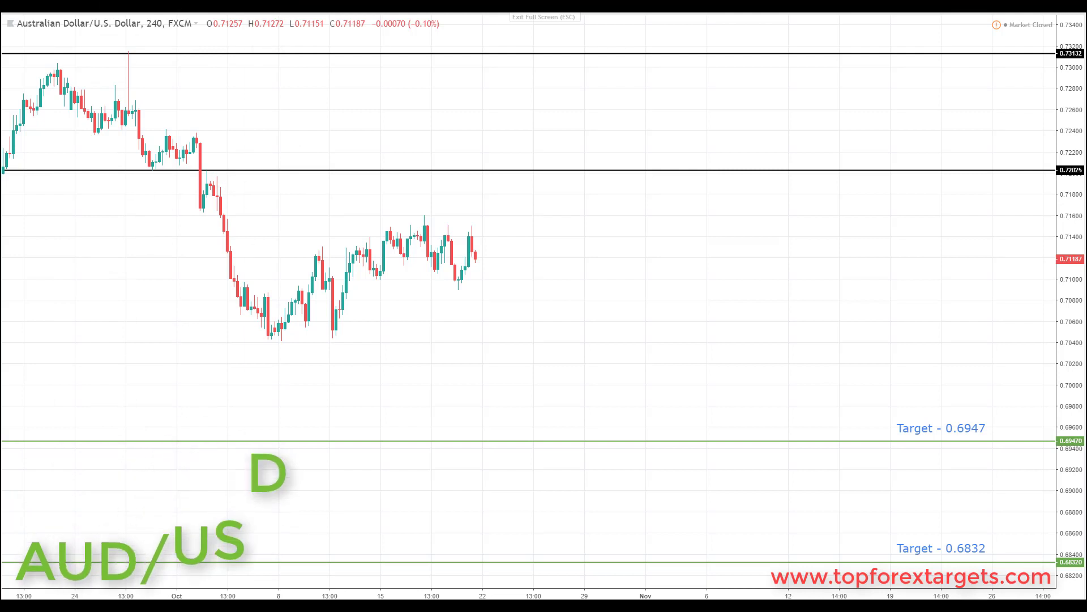
- Mark the 0.72025 level across the AUD/USD chart with cyan dashes
{"action": "left_click_drag", "start_coordinate": [108, 169], "coordinate": [319, 170]}
{"action": "left_click", "coordinate": [367, 170]}
{"action": "left_click_drag", "start_coordinate": [17, 169], "coordinate": [147, 170]}
{"action": "left_click_drag", "start_coordinate": [199, 170], "coordinate": [348, 169]}
{"action": "left_click_drag", "start_coordinate": [407, 168], "coordinate": [484, 167]}
{"action": "left_click_drag", "start_coordinate": [531, 167], "coordinate": [567, 167]}
{"action": "left_click_drag", "start_coordinate": [592, 166], "coordinate": [655, 165]}
{"action": "left_click_drag", "start_coordinate": [669, 165], "coordinate": [692, 165]}
{"action": "left_click_drag", "start_coordinate": [708, 164], "coordinate": [783, 163]}
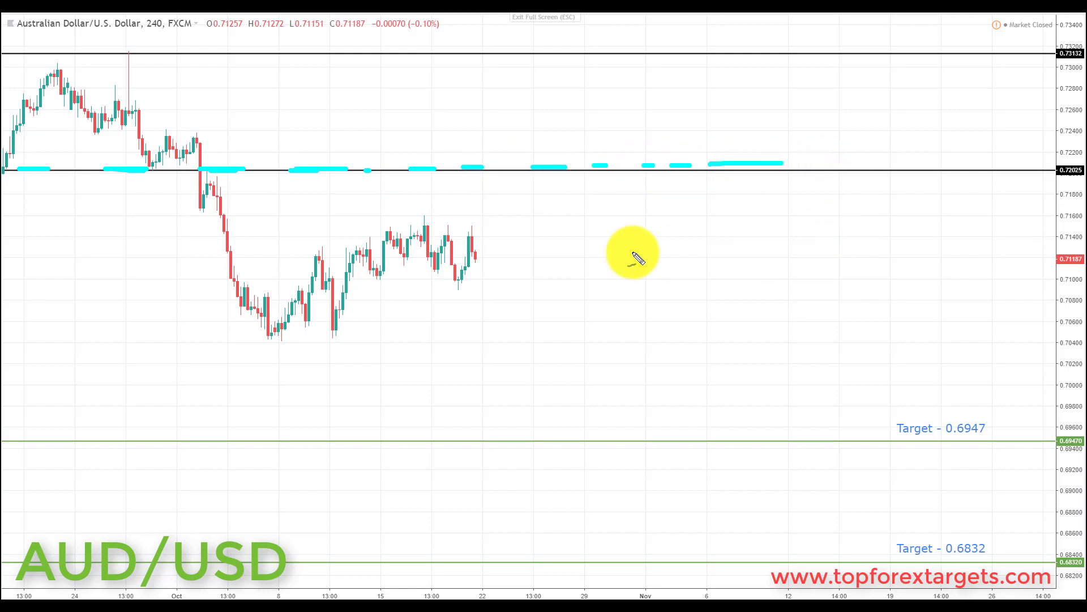
- Circle the retest and draw the drop to 0.6947 and 0.6832, underlining both targets
{"action": "mouse_move", "coordinate": [478, 261]}
{"action": "left_mouse_down"}
{"action": "mouse_move", "coordinate": [527, 201]}
{"action": "mouse_move", "coordinate": [510, 194]}
{"action": "mouse_move", "coordinate": [553, 175]}
{"action": "mouse_move", "coordinate": [558, 194]}
{"action": "left_mouse_up"}
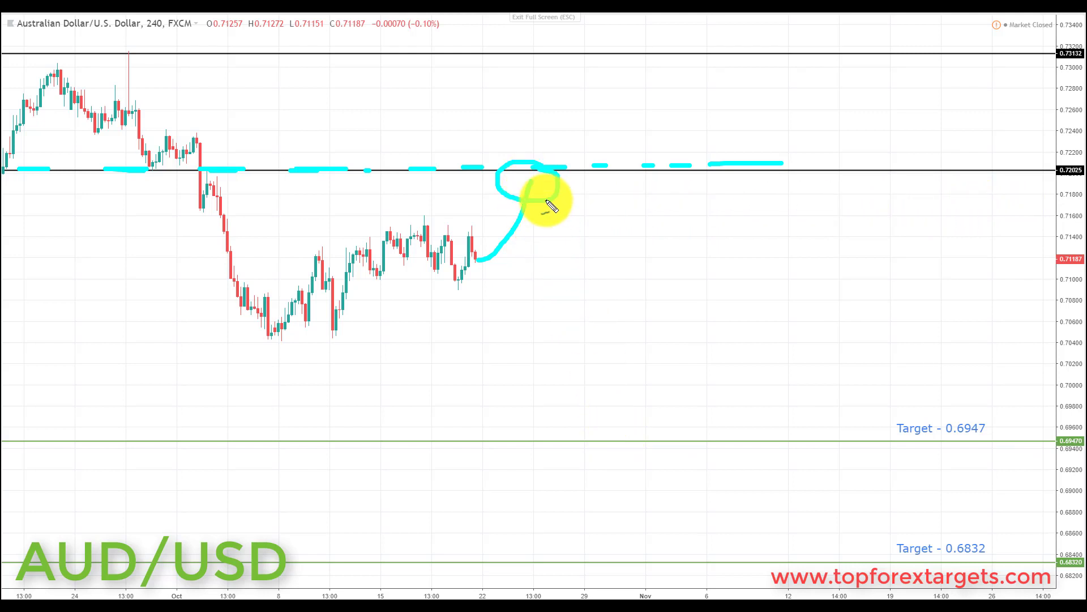
{"action": "mouse_move", "coordinate": [541, 188]}
{"action": "left_mouse_down"}
{"action": "mouse_move", "coordinate": [630, 425]}
{"action": "mouse_move", "coordinate": [643, 399]}
{"action": "left_mouse_up"}
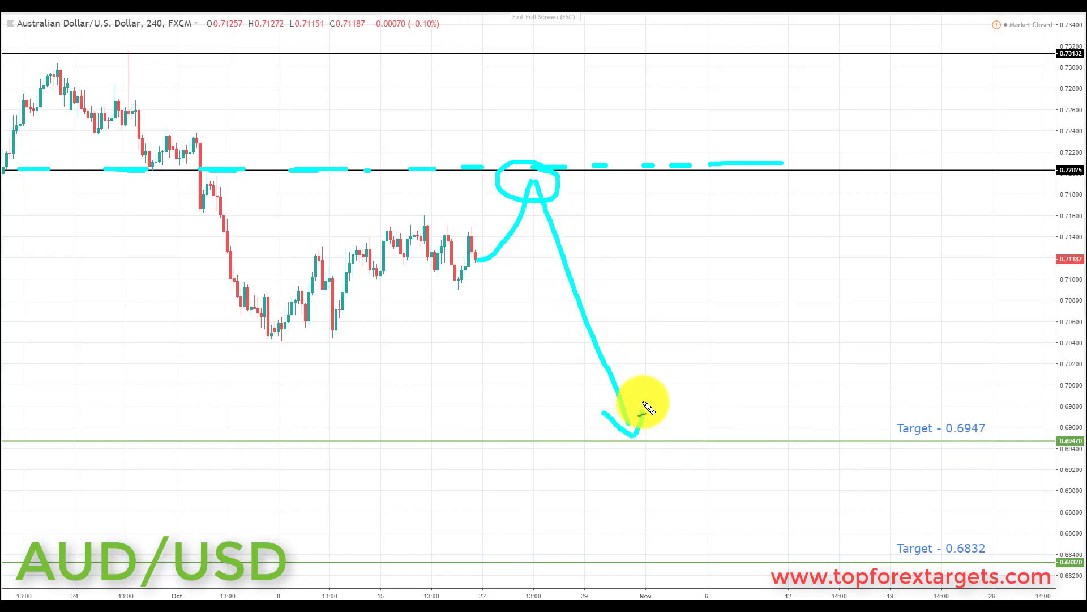
{"action": "left_click_drag", "start_coordinate": [940, 443], "coordinate": [1003, 445]}
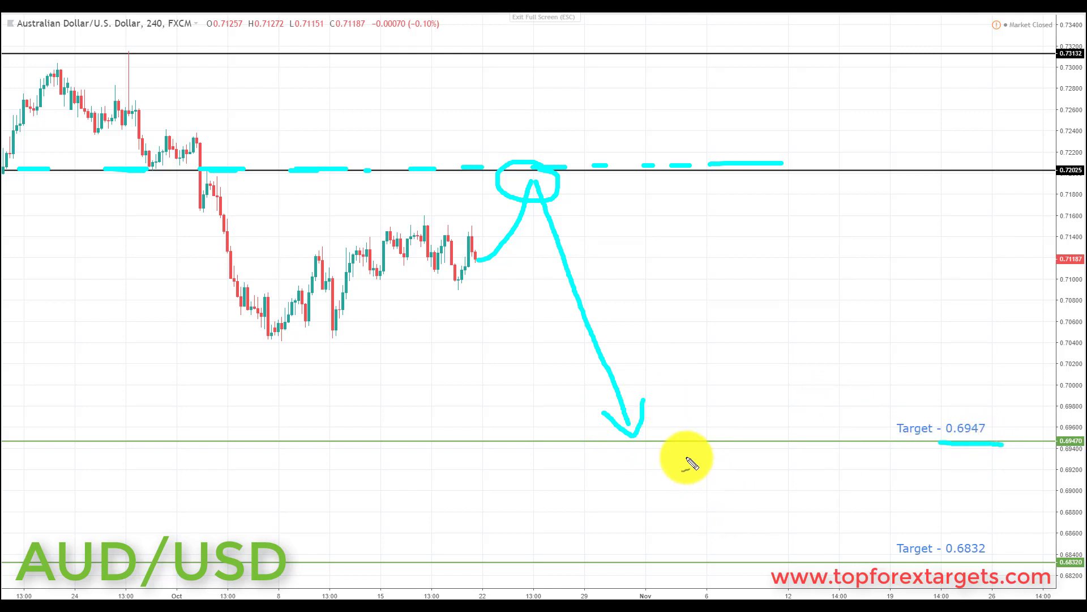
{"action": "left_click_drag", "start_coordinate": [644, 425], "coordinate": [672, 486]}
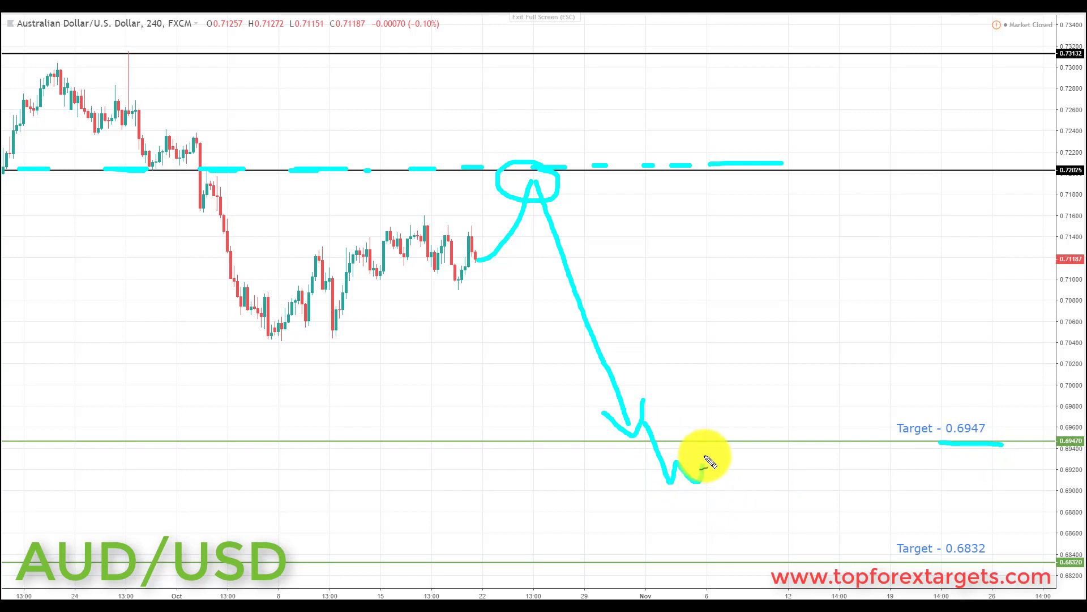
{"action": "mouse_move", "coordinate": [707, 441]}
{"action": "left_mouse_down"}
{"action": "mouse_move", "coordinate": [730, 538]}
{"action": "mouse_move", "coordinate": [747, 536]}
{"action": "left_mouse_up"}
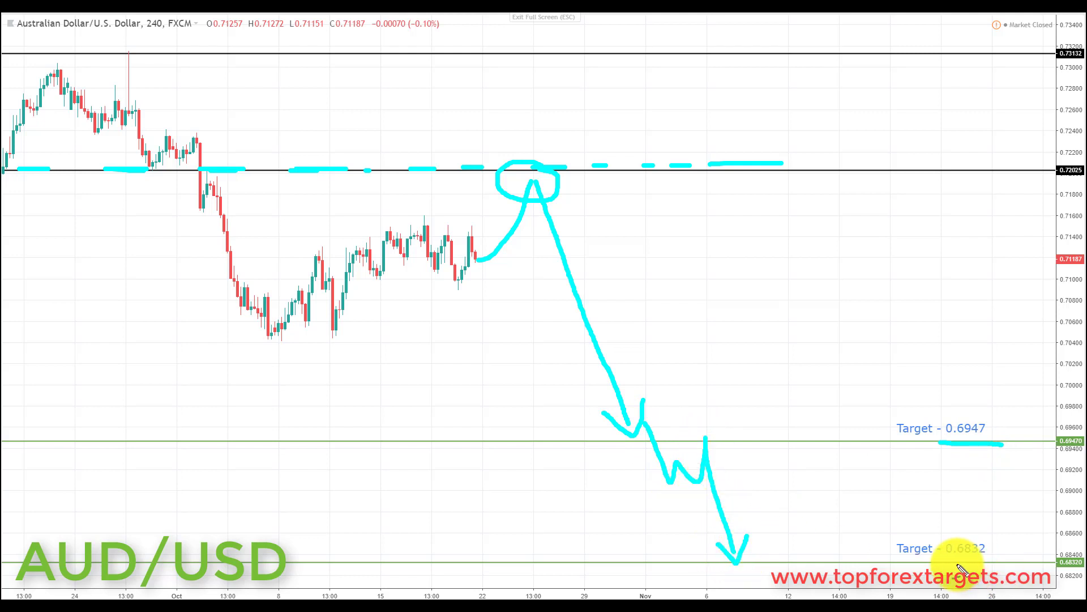
{"action": "left_click_drag", "start_coordinate": [938, 561], "coordinate": [1006, 559]}
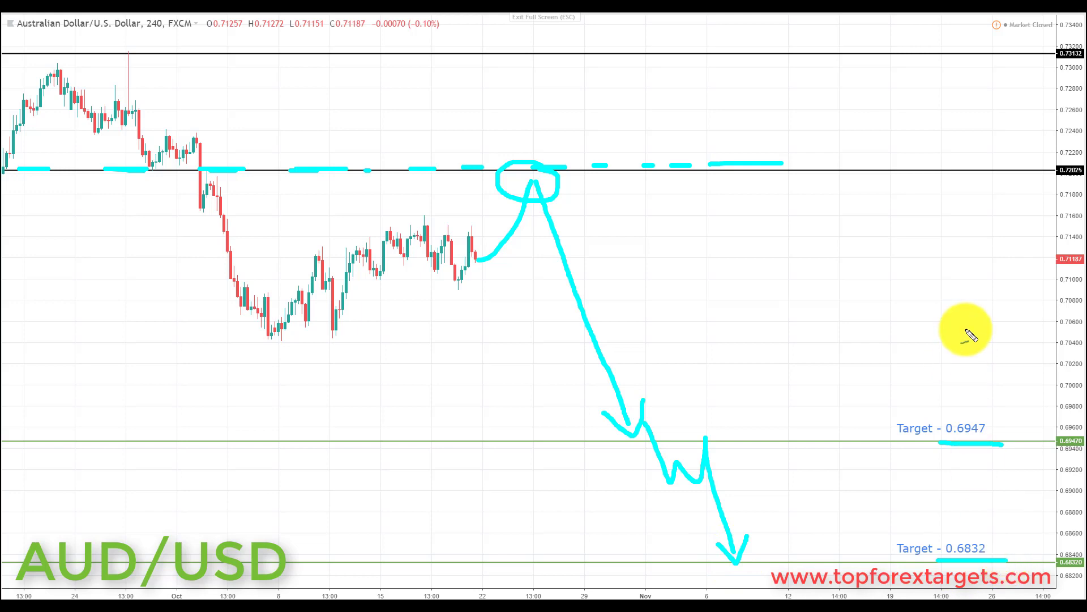
{"action": "left_click_drag", "start_coordinate": [962, 342], "coordinate": [968, 339]}
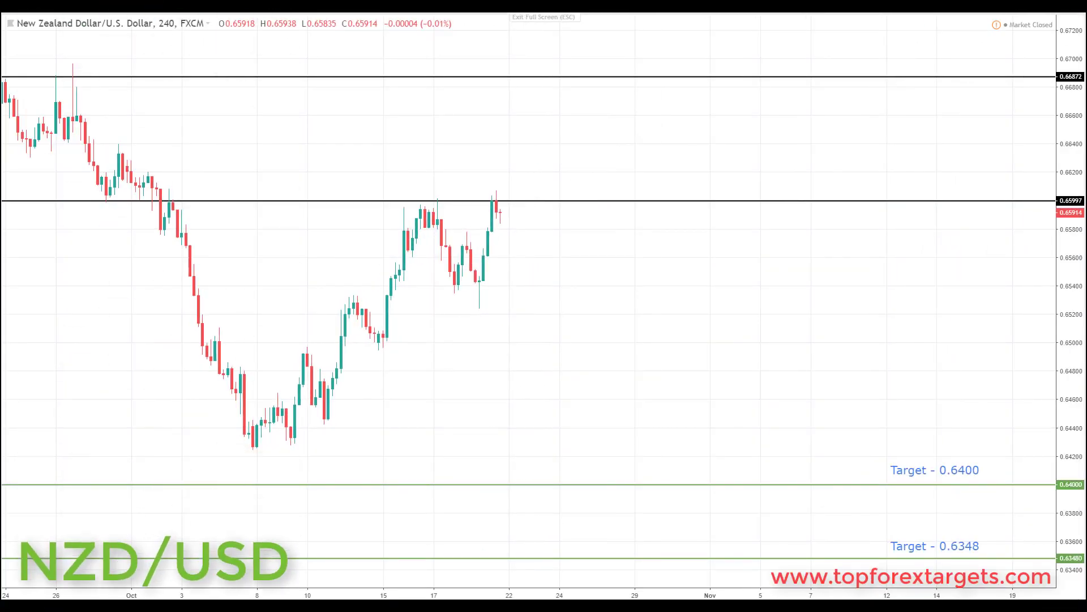
- Dash the 0.65997 level, mark the candles touching it, and circle the latest retest
{"action": "left_click_drag", "start_coordinate": [27, 202], "coordinate": [69, 201]}
{"action": "left_click_drag", "start_coordinate": [107, 200], "coordinate": [137, 198]}
{"action": "left_click_drag", "start_coordinate": [202, 198], "coordinate": [768, 198]}
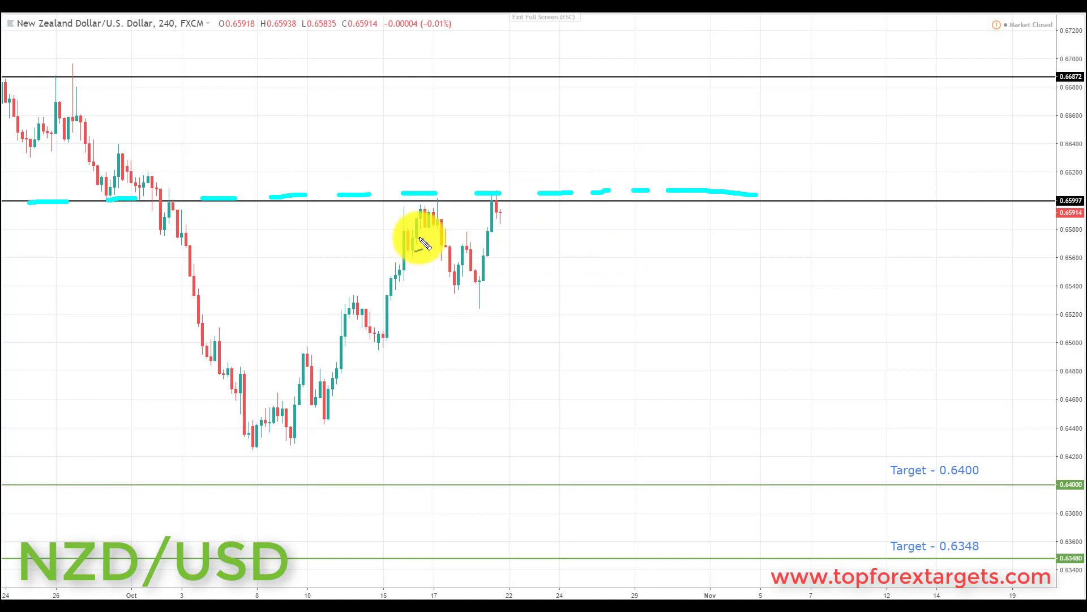
{"action": "left_click_drag", "start_coordinate": [437, 205], "coordinate": [425, 229]}
{"action": "left_click_drag", "start_coordinate": [499, 208], "coordinate": [495, 218]}
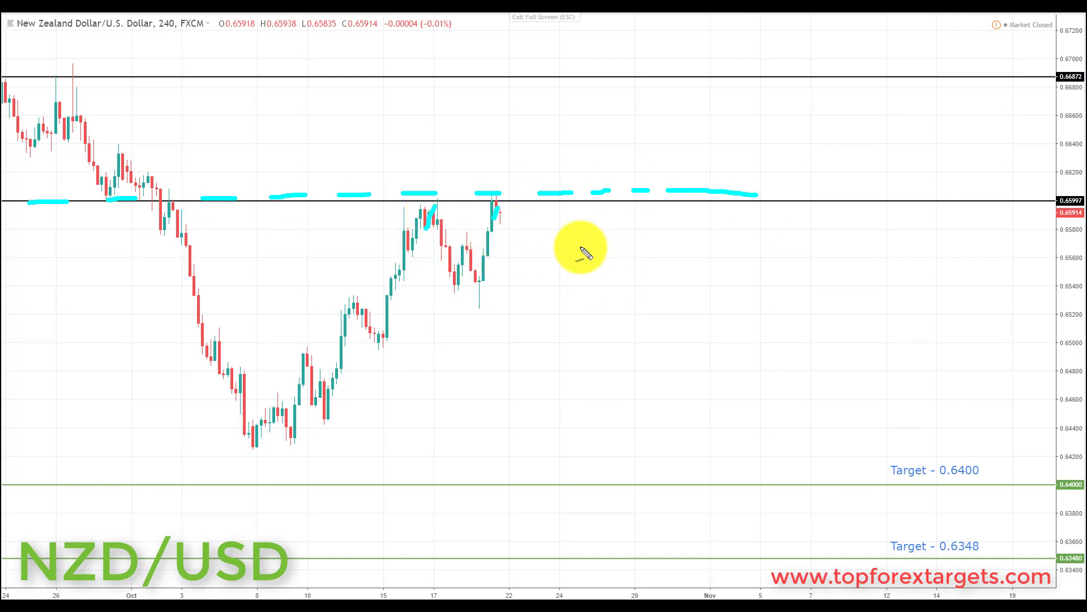
{"action": "mouse_move", "coordinate": [504, 187]}
{"action": "left_mouse_down"}
{"action": "mouse_move", "coordinate": [461, 212]}
{"action": "mouse_move", "coordinate": [508, 233]}
{"action": "mouse_move", "coordinate": [545, 197]}
{"action": "mouse_move", "coordinate": [510, 220]}
{"action": "left_mouse_up"}
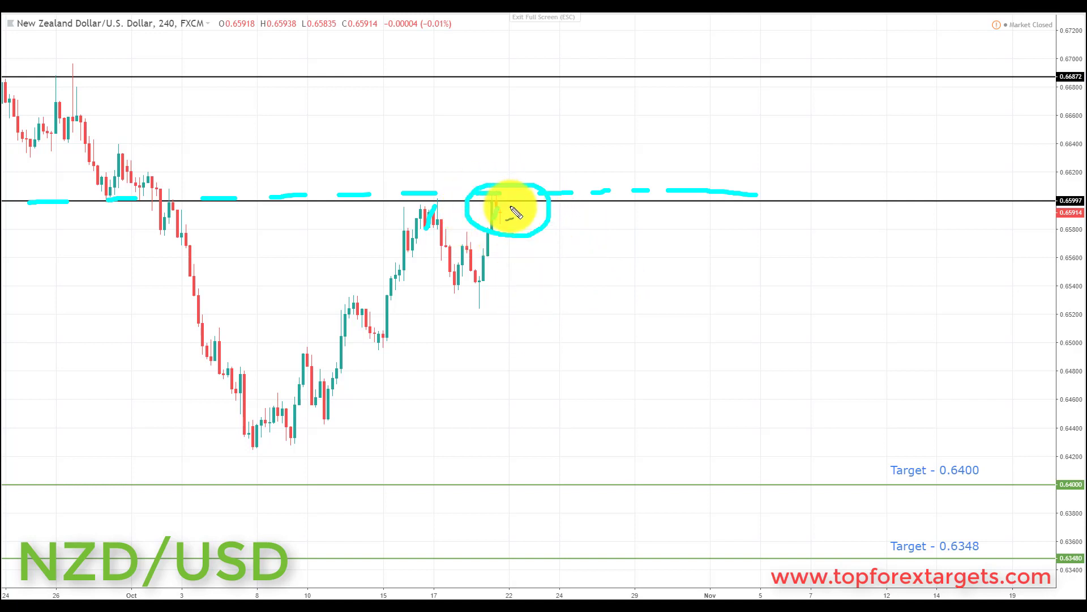
- Draw the projected drop to 0.6400 and bounce to 0.6348, underlining both targets
{"action": "mouse_move", "coordinate": [512, 211]}
{"action": "left_mouse_down"}
{"action": "mouse_move", "coordinate": [604, 479]}
{"action": "mouse_move", "coordinate": [610, 445]}
{"action": "left_mouse_up"}
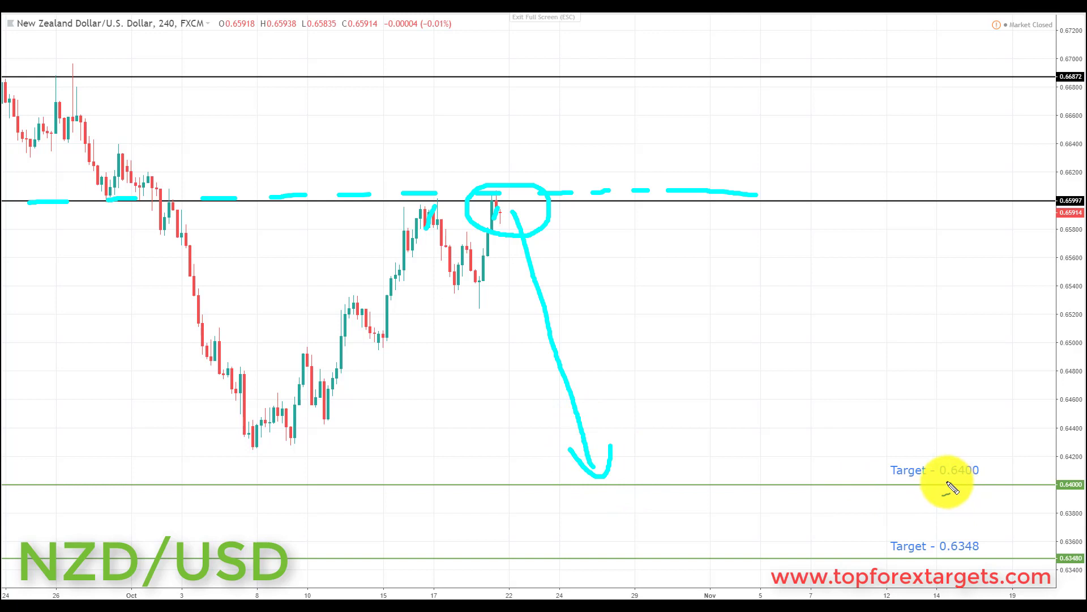
{"action": "left_click_drag", "start_coordinate": [949, 484], "coordinate": [982, 484]}
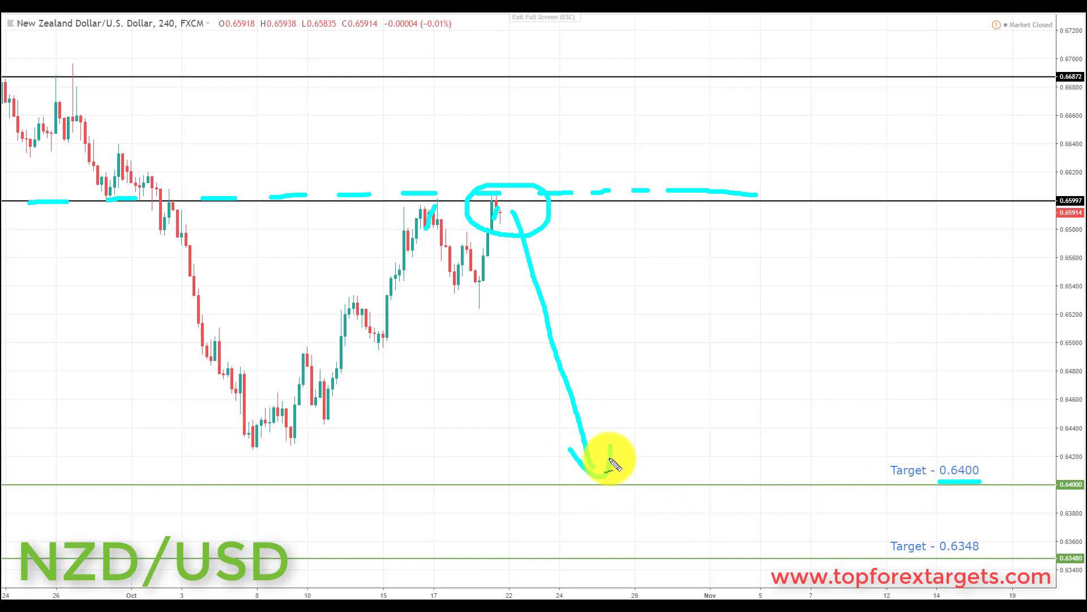
{"action": "mouse_move", "coordinate": [658, 501]}
{"action": "left_mouse_down"}
{"action": "mouse_move", "coordinate": [684, 560]}
{"action": "mouse_move", "coordinate": [690, 529]}
{"action": "left_mouse_up"}
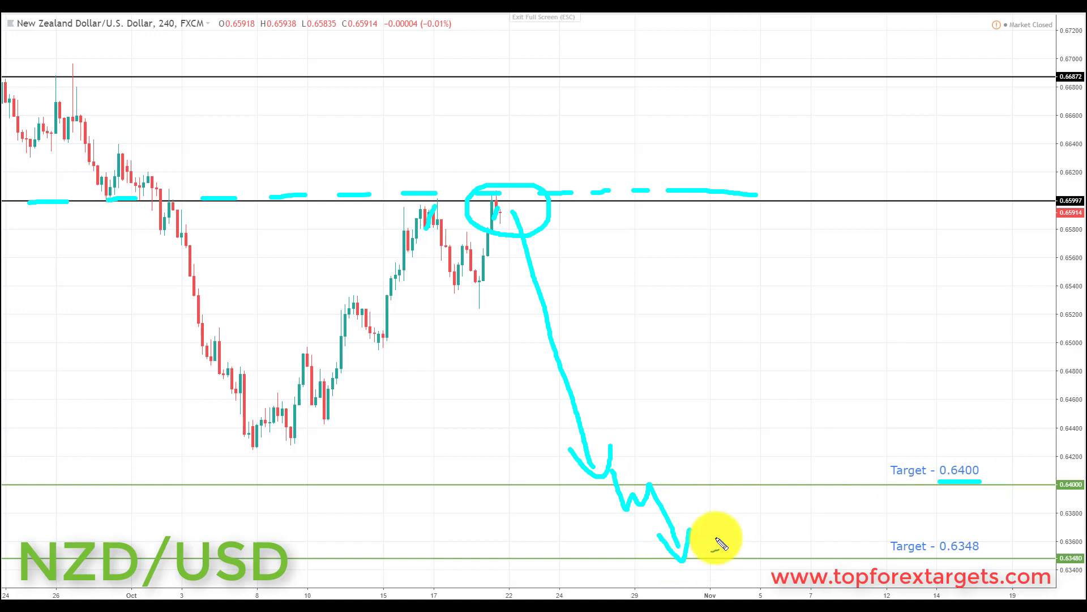
{"action": "left_click_drag", "start_coordinate": [931, 562], "coordinate": [989, 563]}
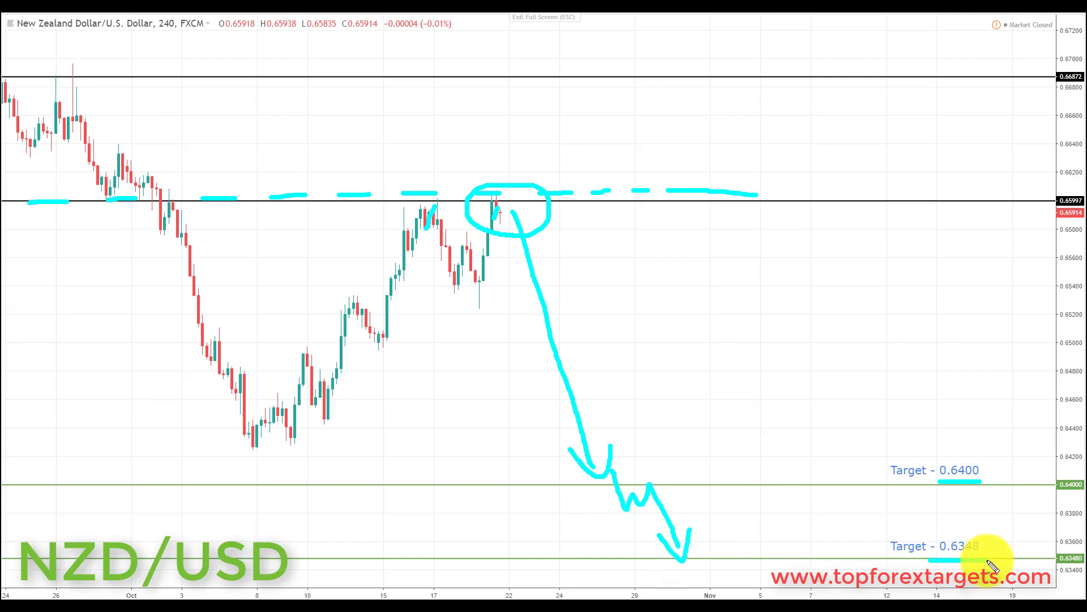
{"action": "left_click_drag", "start_coordinate": [839, 348], "coordinate": [843, 344]}
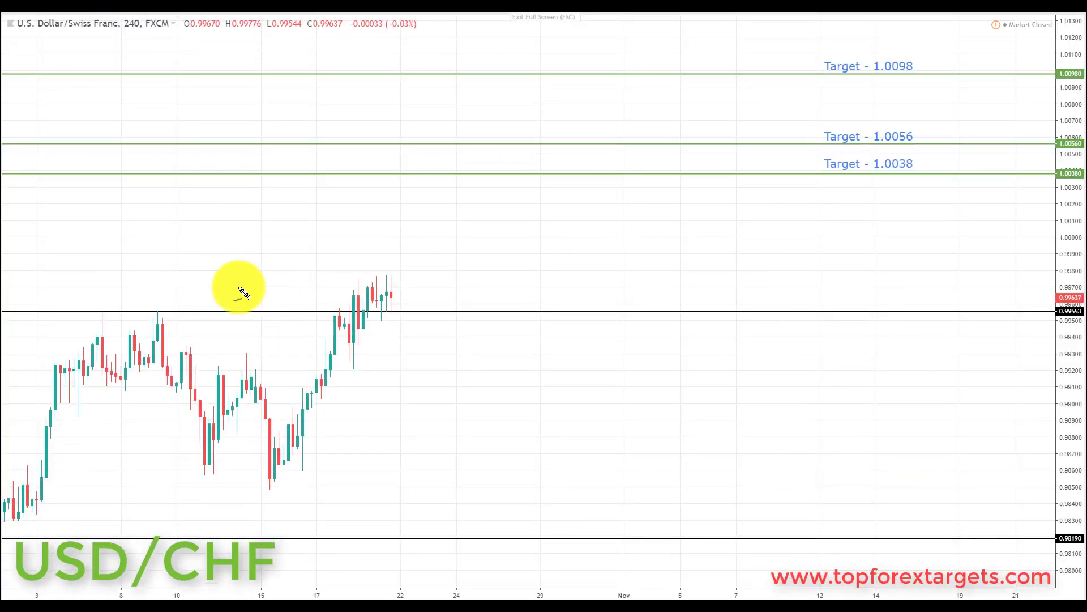
- Dash the 0.99553 level, circle the retesting candles, and draw a projected rise
{"action": "left_click_drag", "start_coordinate": [10, 312], "coordinate": [737, 301]}
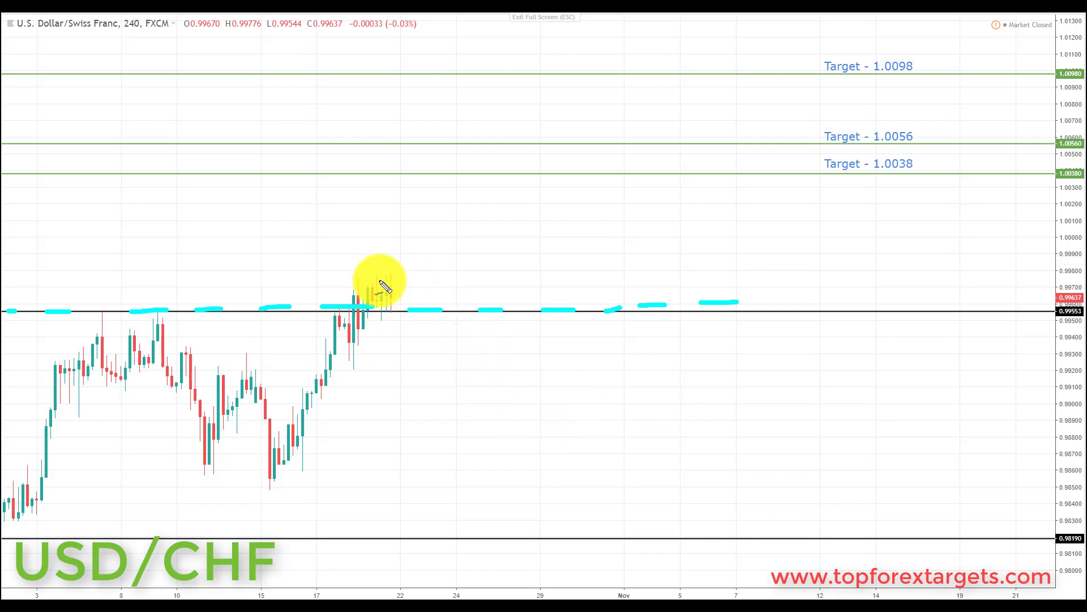
{"action": "mouse_move", "coordinate": [419, 274]}
{"action": "left_mouse_down"}
{"action": "mouse_move", "coordinate": [381, 274]}
{"action": "mouse_move", "coordinate": [364, 308]}
{"action": "mouse_move", "coordinate": [413, 327]}
{"action": "mouse_move", "coordinate": [438, 288]}
{"action": "left_mouse_up"}
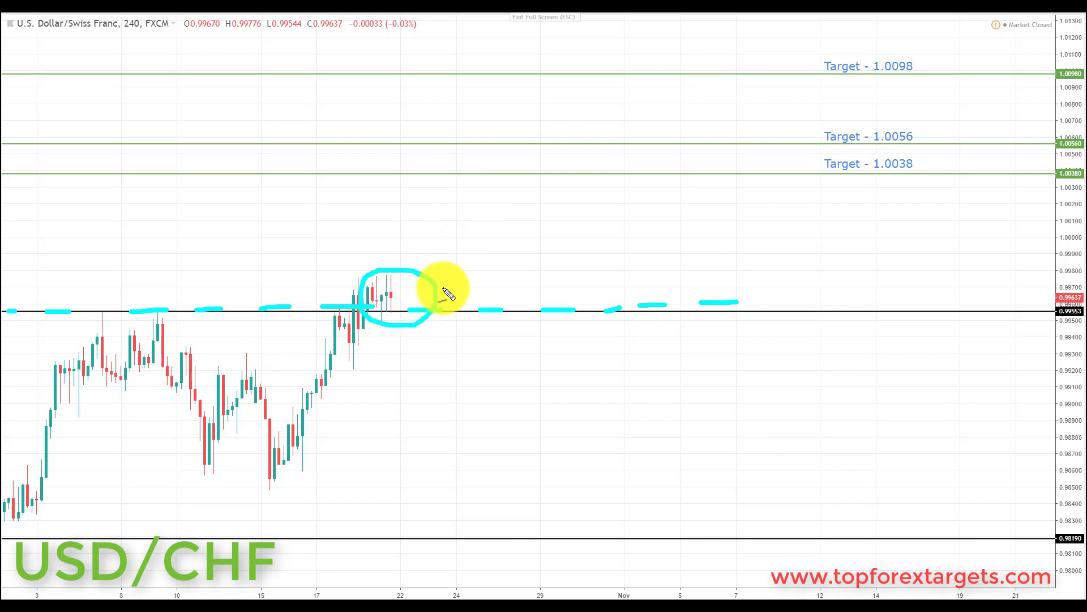
{"action": "mouse_move", "coordinate": [401, 307]}
{"action": "left_mouse_down"}
{"action": "mouse_move", "coordinate": [465, 261]}
{"action": "mouse_move", "coordinate": [500, 204]}
{"action": "left_mouse_up"}
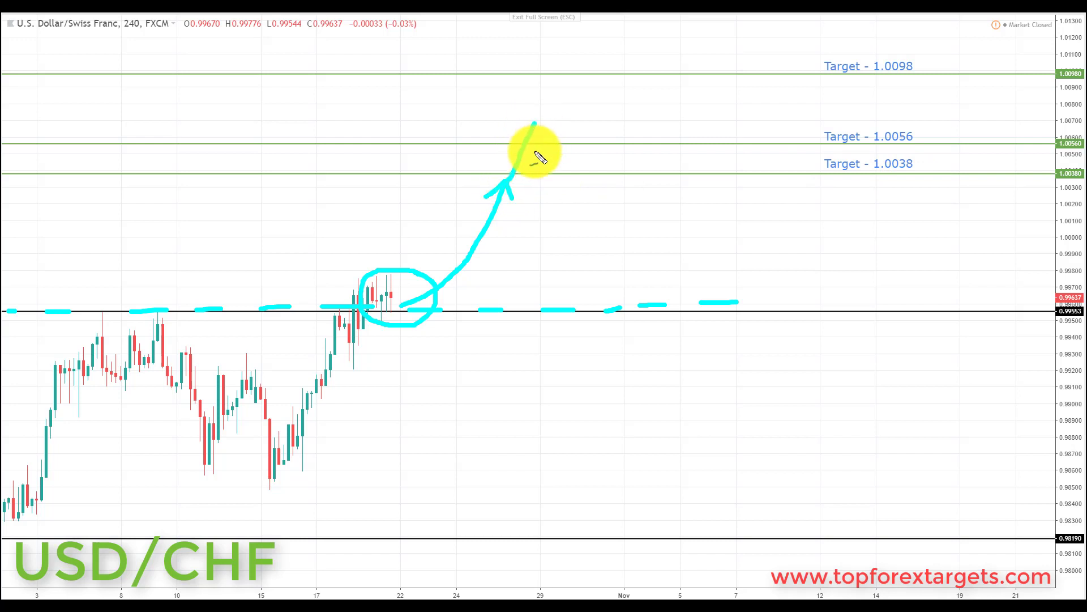
- Underline the 1.0038 and 1.0056 targets and extend the path up to 1.0098
{"action": "left_click_drag", "start_coordinate": [661, 175], "coordinate": [756, 173]}
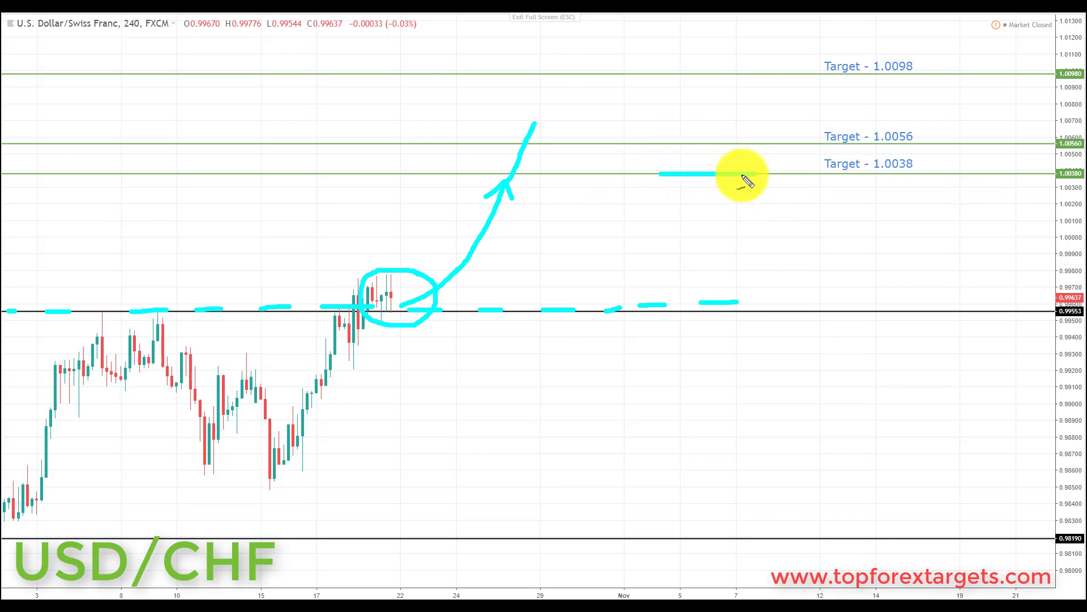
{"action": "left_click_drag", "start_coordinate": [661, 144], "coordinate": [715, 144]}
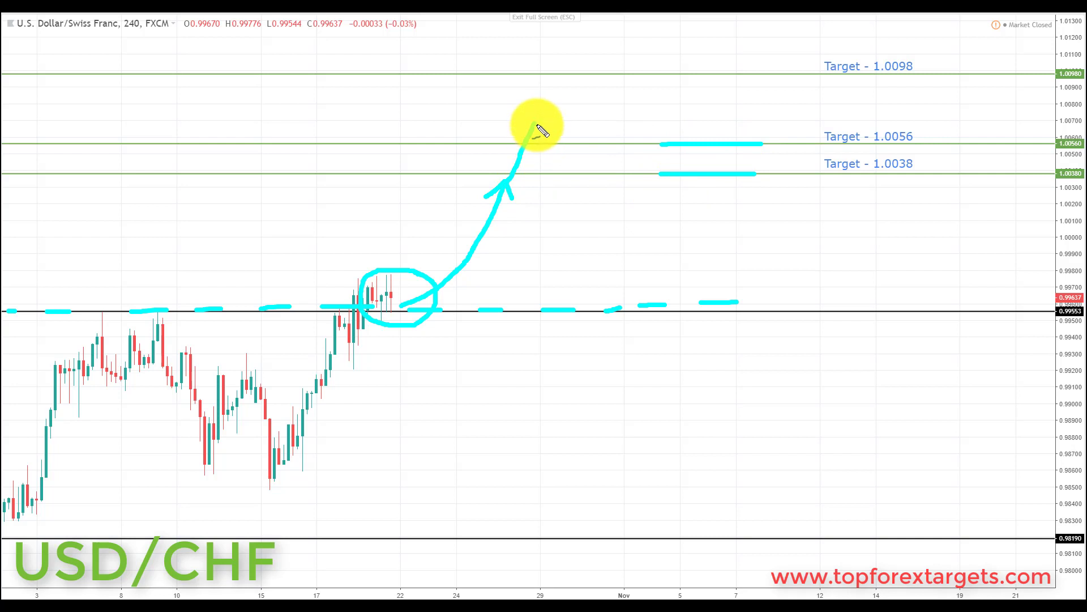
{"action": "left_click_drag", "start_coordinate": [563, 138], "coordinate": [619, 76]}
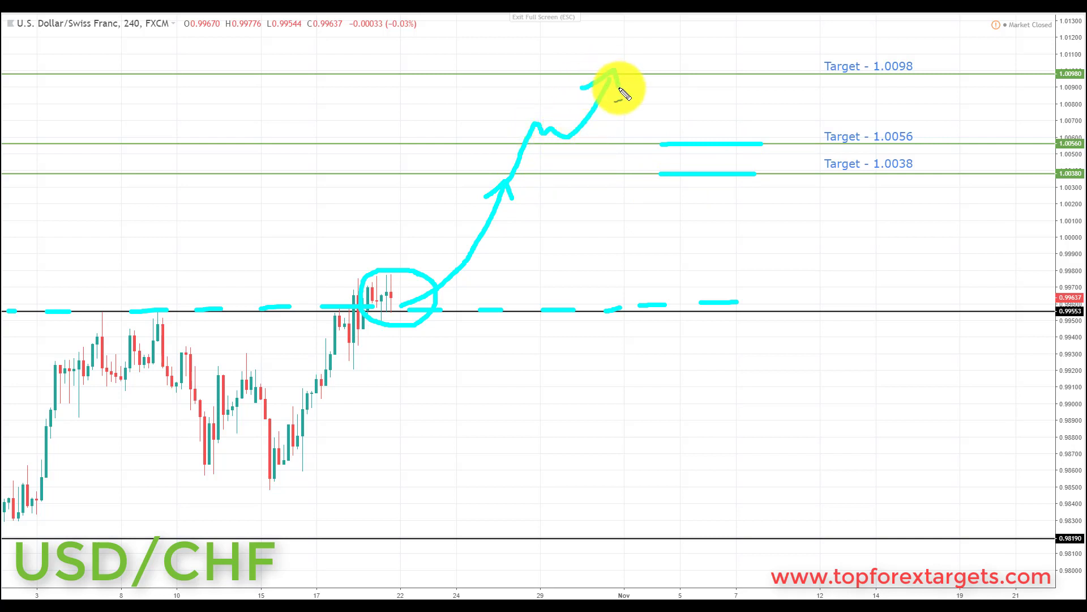
{"action": "left_click_drag", "start_coordinate": [866, 76], "coordinate": [877, 76]}
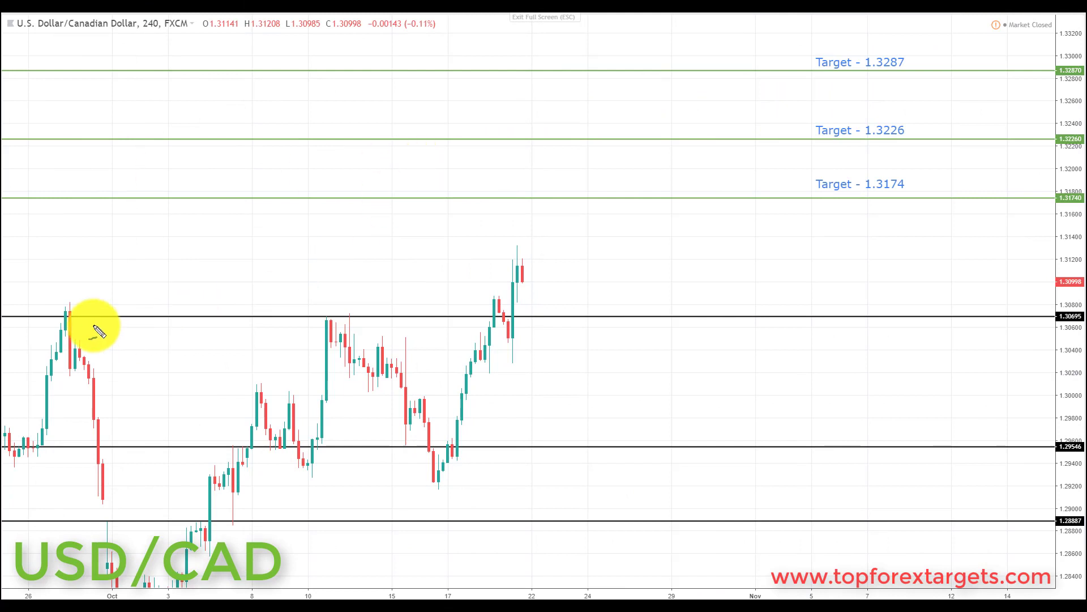
- Dash the 1.30695 level, circle the expected retest, and draw a rise toward 1.3174
{"action": "left_click", "coordinate": [11, 319]}
{"action": "left_click_drag", "start_coordinate": [50, 319], "coordinate": [770, 311]}
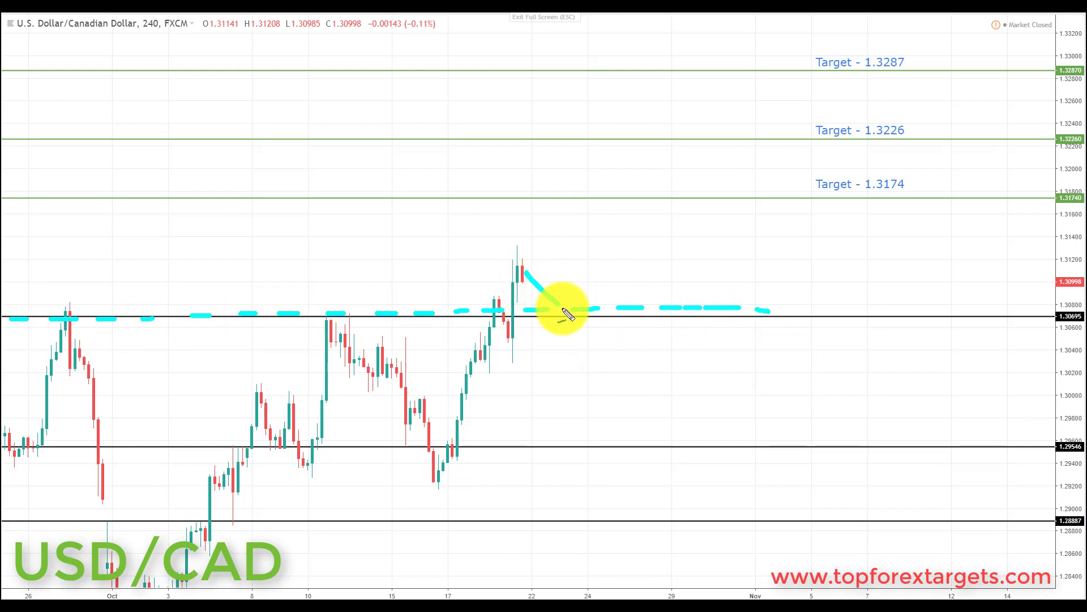
{"action": "mouse_move", "coordinate": [574, 319]}
{"action": "left_mouse_down"}
{"action": "mouse_move", "coordinate": [566, 295]}
{"action": "mouse_move", "coordinate": [564, 337]}
{"action": "mouse_move", "coordinate": [607, 311]}
{"action": "mouse_move", "coordinate": [577, 309]}
{"action": "left_mouse_up"}
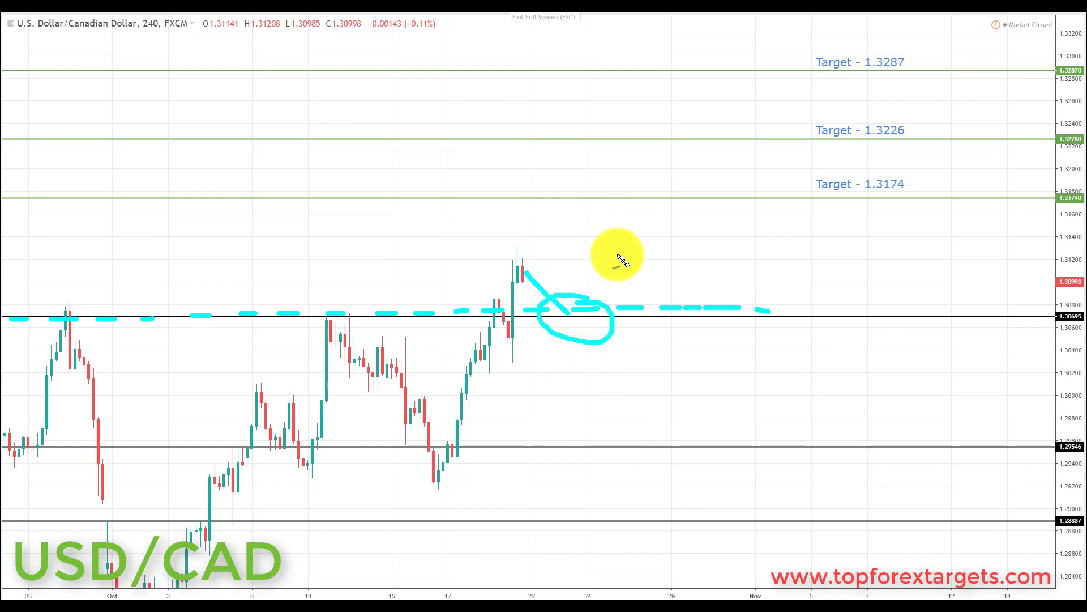
{"action": "mouse_move", "coordinate": [573, 315]}
{"action": "left_mouse_down"}
{"action": "mouse_move", "coordinate": [617, 262]}
{"action": "mouse_move", "coordinate": [623, 229]}
{"action": "left_mouse_up"}
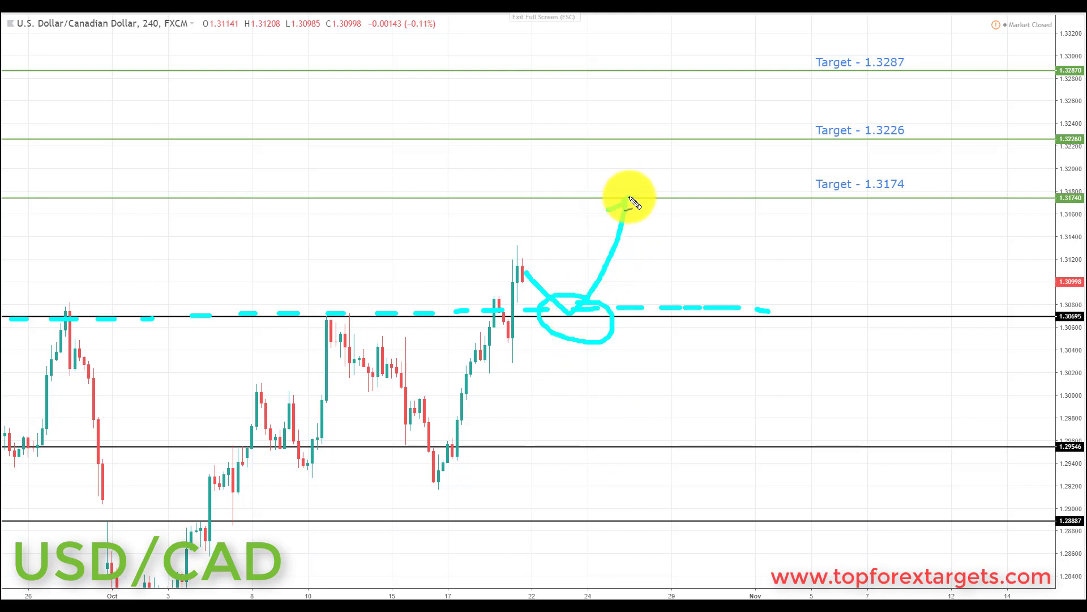
- Underline 1.3174, continue the path up to 1.3226, and underline that target
{"action": "left_click_drag", "start_coordinate": [852, 199], "coordinate": [923, 200]}
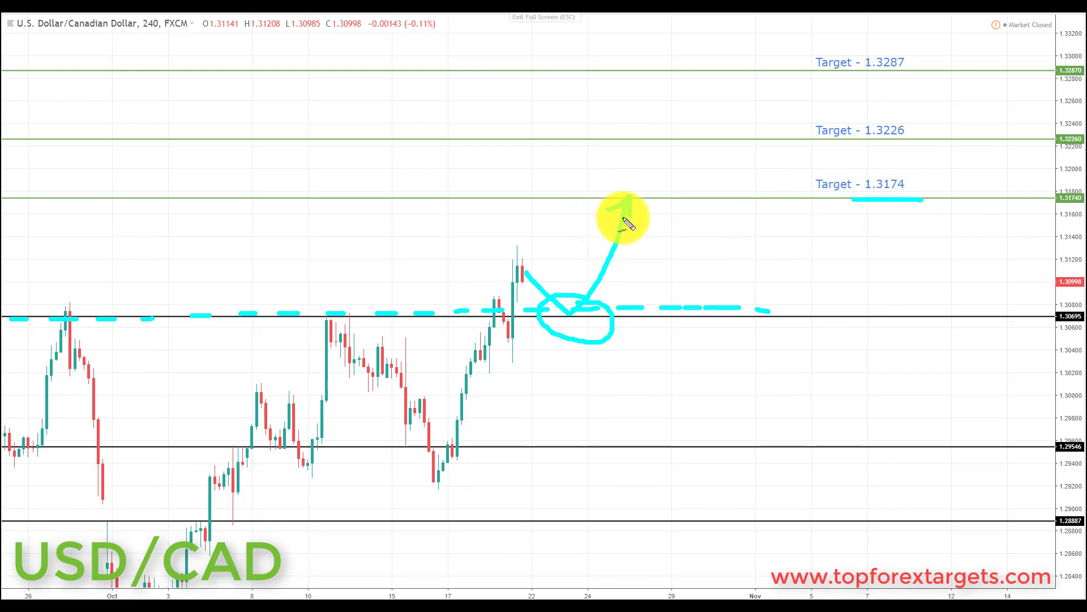
{"action": "left_click_drag", "start_coordinate": [642, 176], "coordinate": [664, 195]}
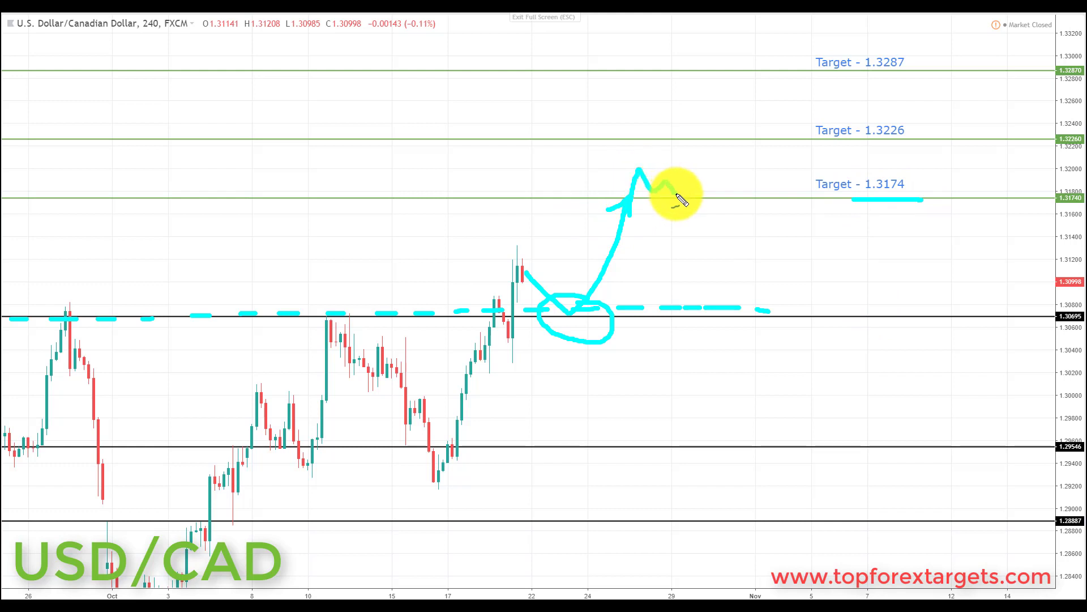
{"action": "left_click_drag", "start_coordinate": [694, 149], "coordinate": [705, 158]}
{"action": "left_click_drag", "start_coordinate": [858, 145], "coordinate": [942, 145]}
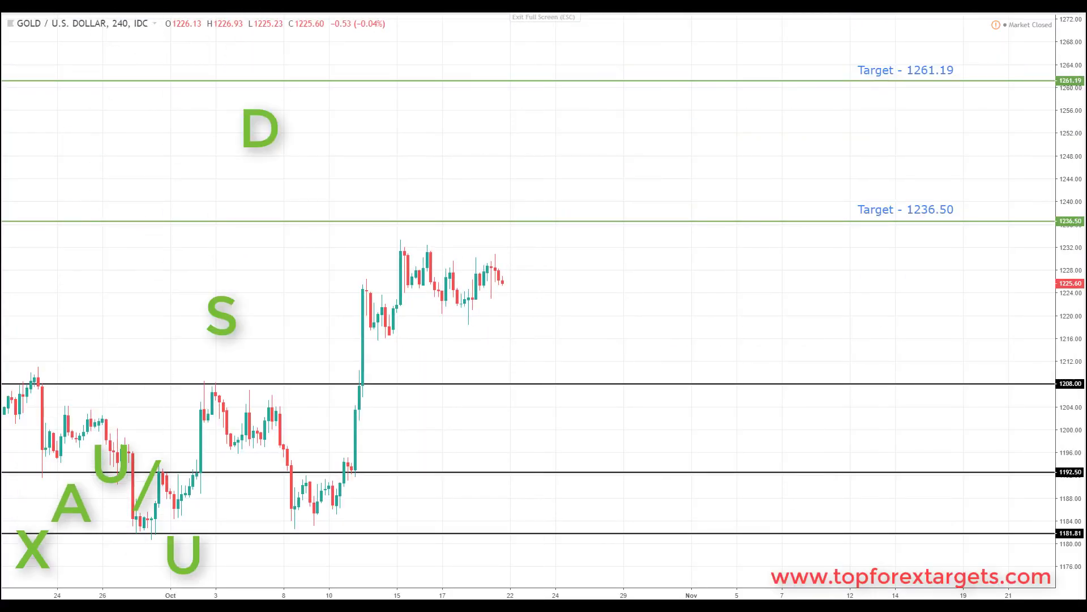
- Dash the 1208.00 level, sketch the dip to it, and draw the projected rise
{"action": "left_click_drag", "start_coordinate": [10, 386], "coordinate": [753, 385]}
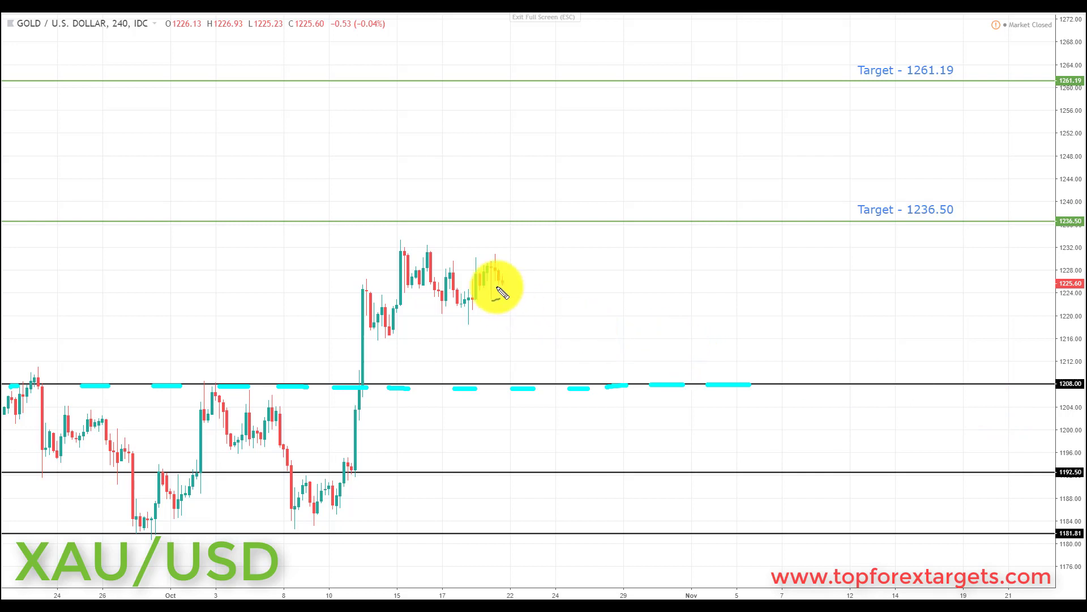
{"action": "mouse_move", "coordinate": [502, 282]}
{"action": "left_mouse_down"}
{"action": "mouse_move", "coordinate": [551, 364]}
{"action": "mouse_move", "coordinate": [517, 384]}
{"action": "mouse_move", "coordinate": [566, 412]}
{"action": "mouse_move", "coordinate": [594, 375]}
{"action": "mouse_move", "coordinate": [592, 359]}
{"action": "left_mouse_up"}
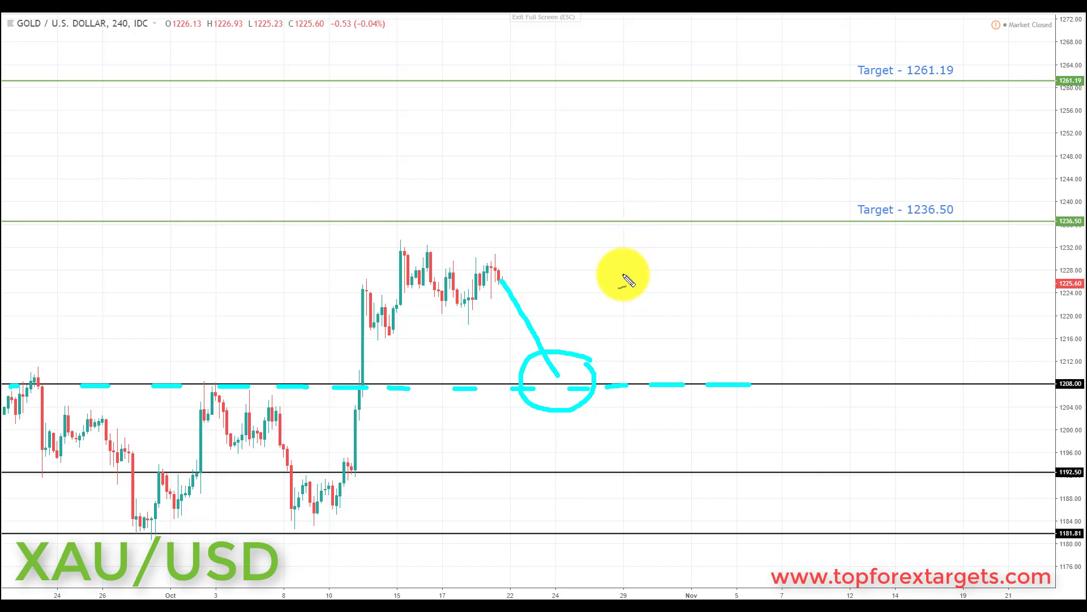
{"action": "mouse_move", "coordinate": [564, 379]}
{"action": "left_mouse_down"}
{"action": "mouse_move", "coordinate": [606, 348]}
{"action": "mouse_move", "coordinate": [647, 259]}
{"action": "mouse_move", "coordinate": [664, 262]}
{"action": "left_mouse_up"}
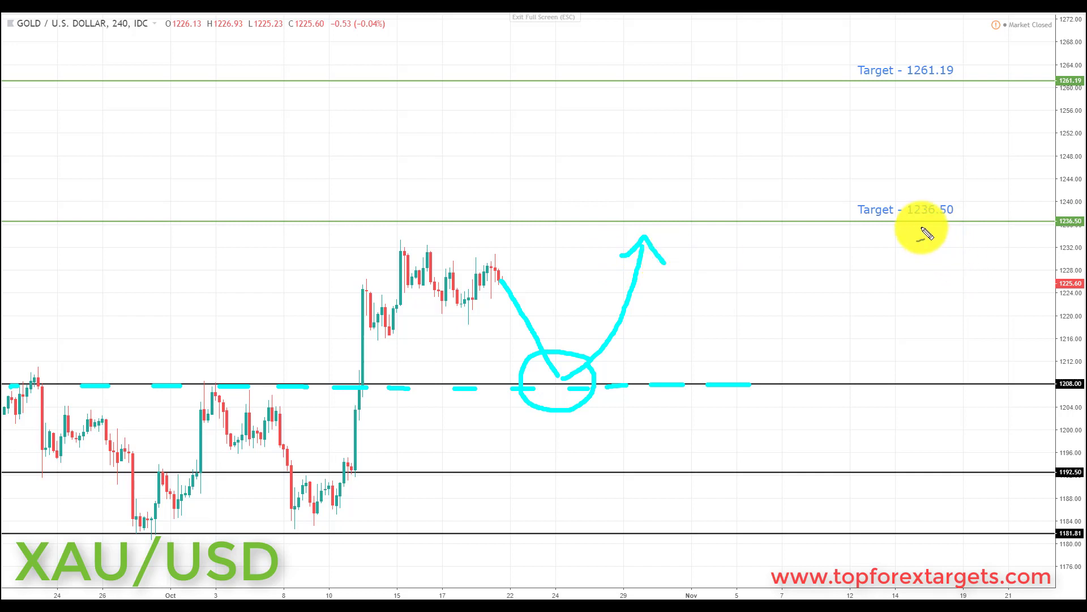
- Underline 1236.50 and extend the arrowed path to the underlined 1261.19 target
{"action": "left_click_drag", "start_coordinate": [910, 224], "coordinate": [963, 224]}
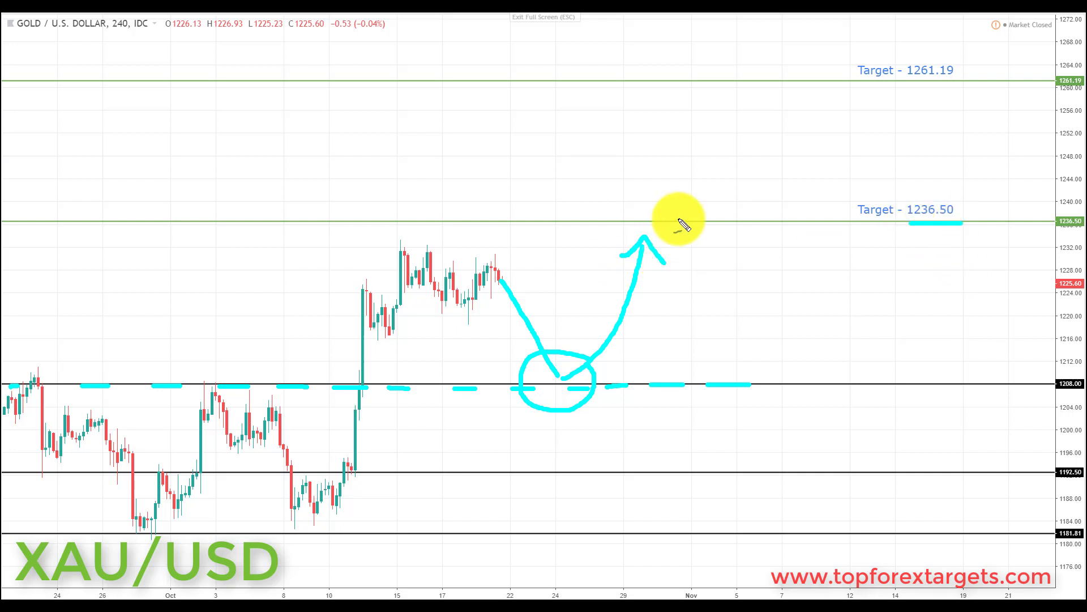
{"action": "mouse_move", "coordinate": [652, 254]}
{"action": "left_mouse_down"}
{"action": "mouse_move", "coordinate": [671, 199]}
{"action": "mouse_move", "coordinate": [711, 222]}
{"action": "mouse_move", "coordinate": [766, 103]}
{"action": "mouse_move", "coordinate": [777, 117]}
{"action": "left_mouse_up"}
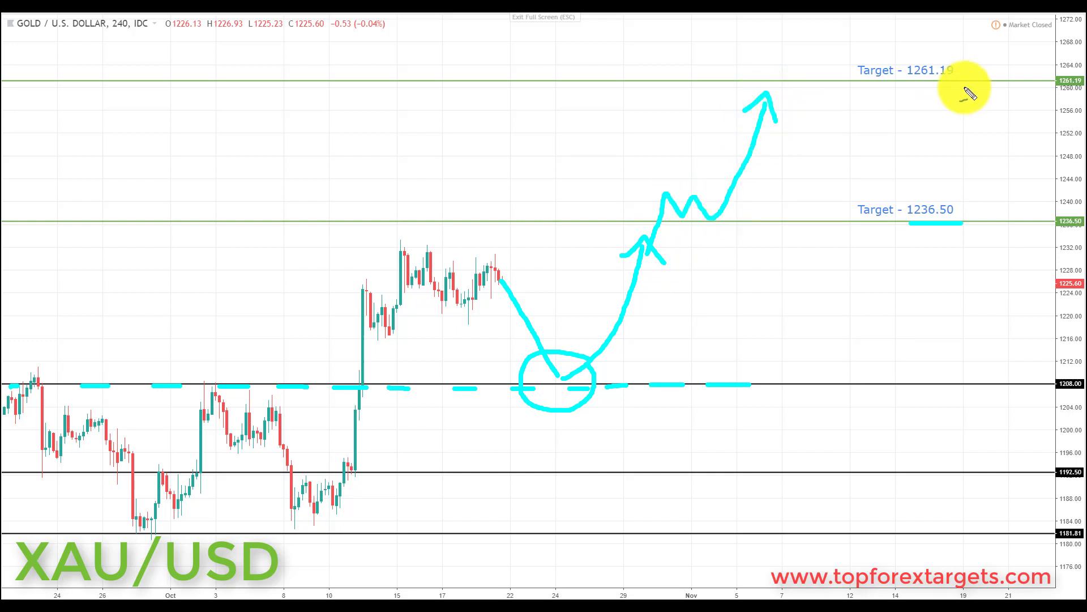
{"action": "left_click_drag", "start_coordinate": [904, 80], "coordinate": [985, 83]}
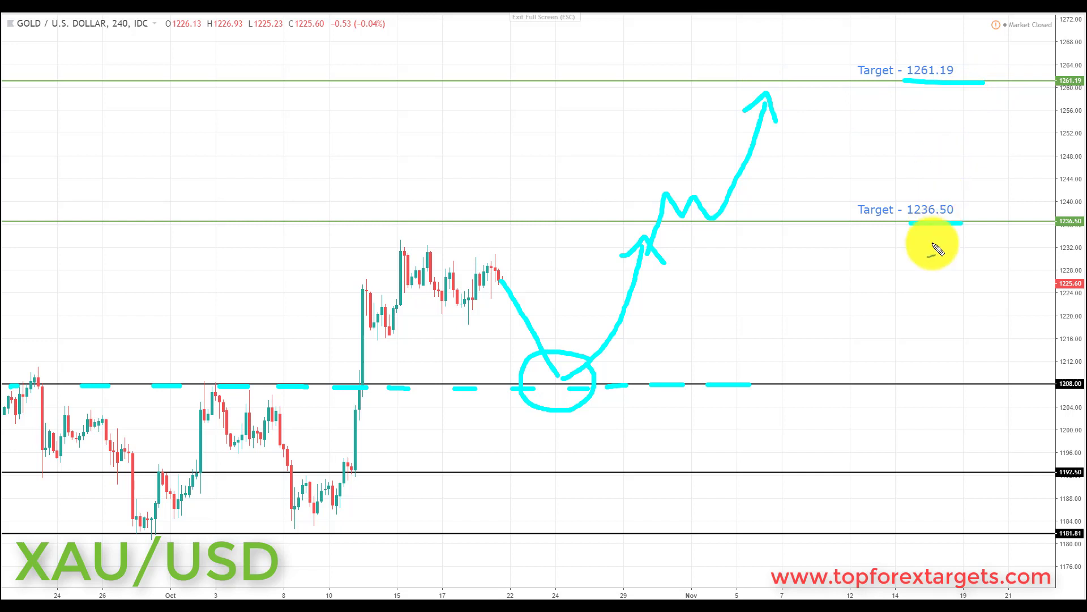